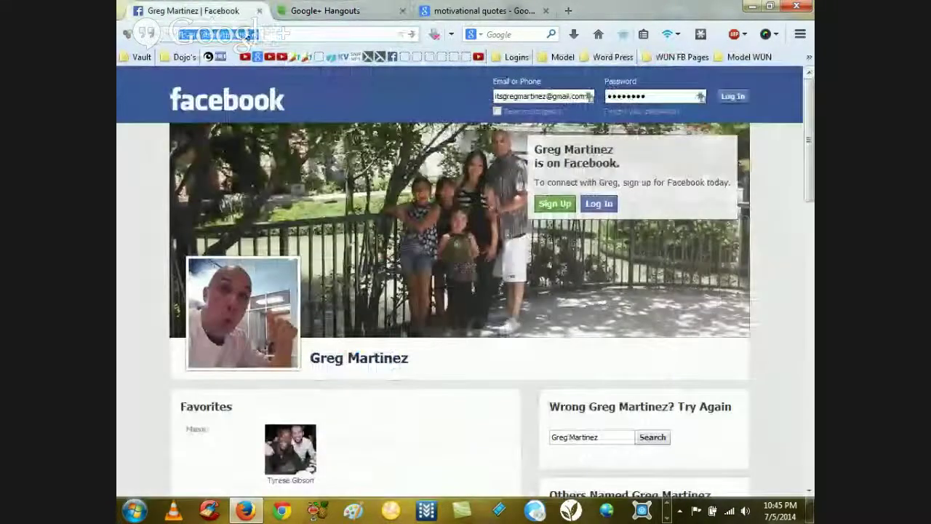
- Clear the saved e-mail and password from the Facebook login form
{"action": "triple_click", "coordinate": [536, 96]}
{"action": "key", "text": "BackSpace"}
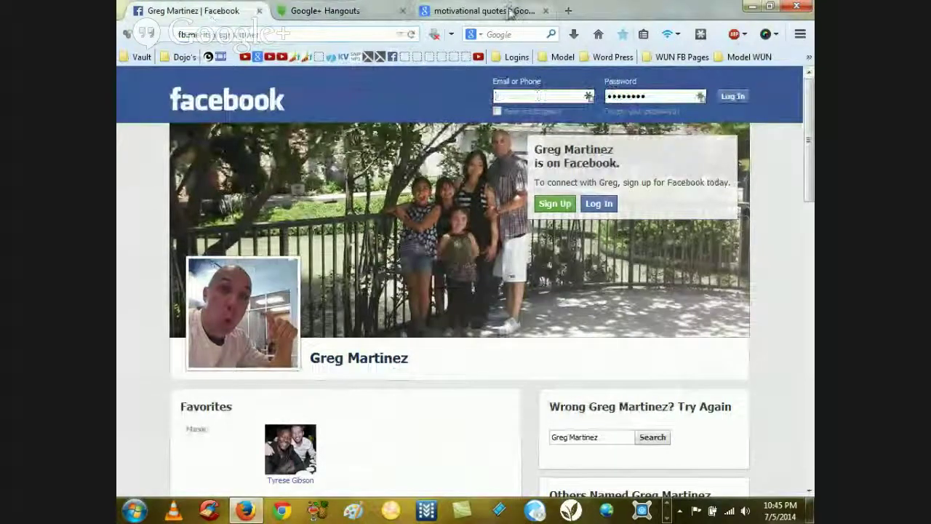
{"action": "left_click", "coordinate": [484, 16]}
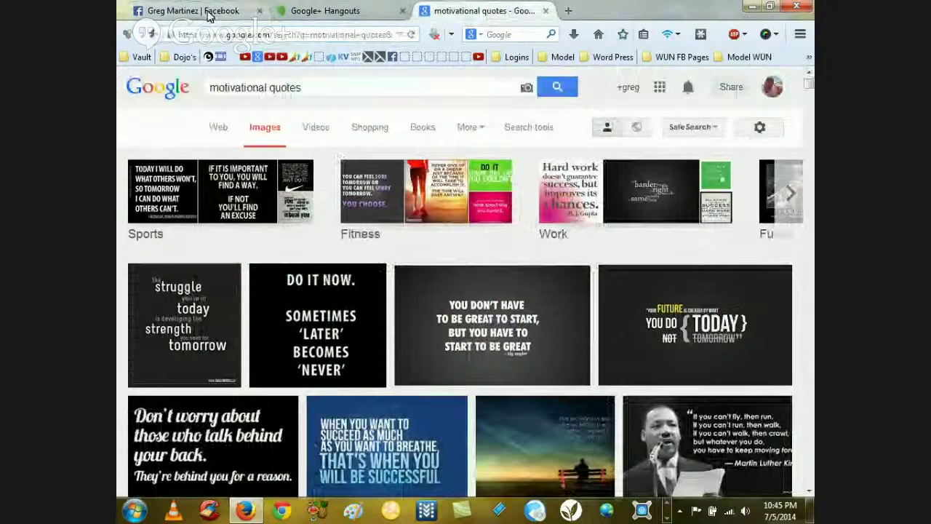
{"action": "left_click", "coordinate": [349, 14]}
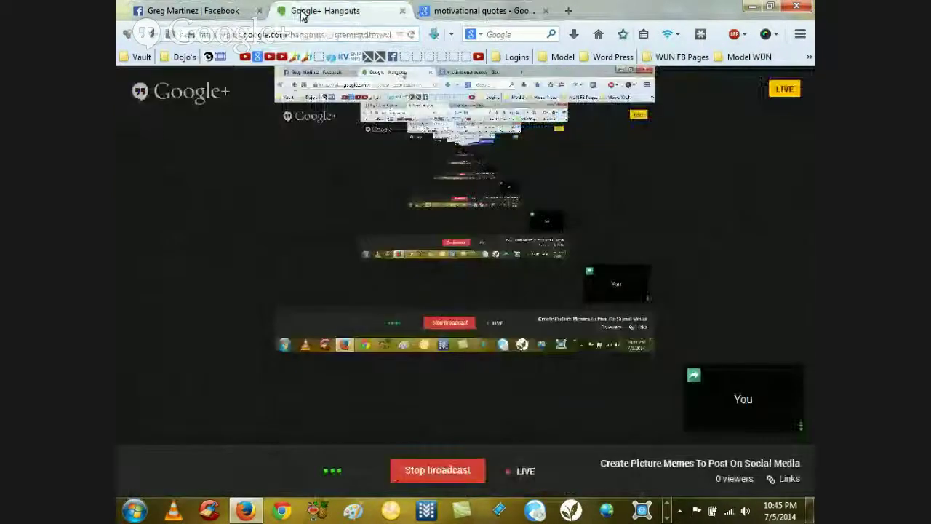
{"action": "left_click", "coordinate": [210, 13]}
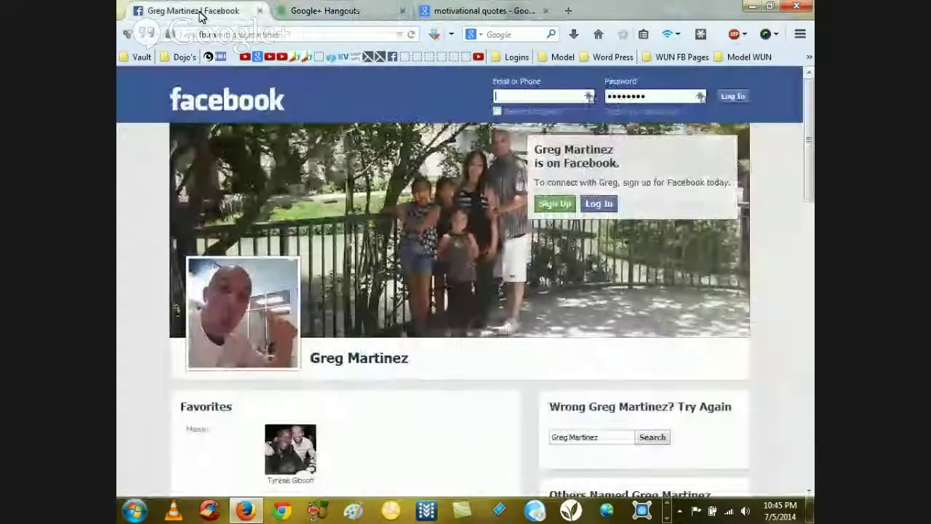
{"action": "triple_click", "coordinate": [586, 96]}
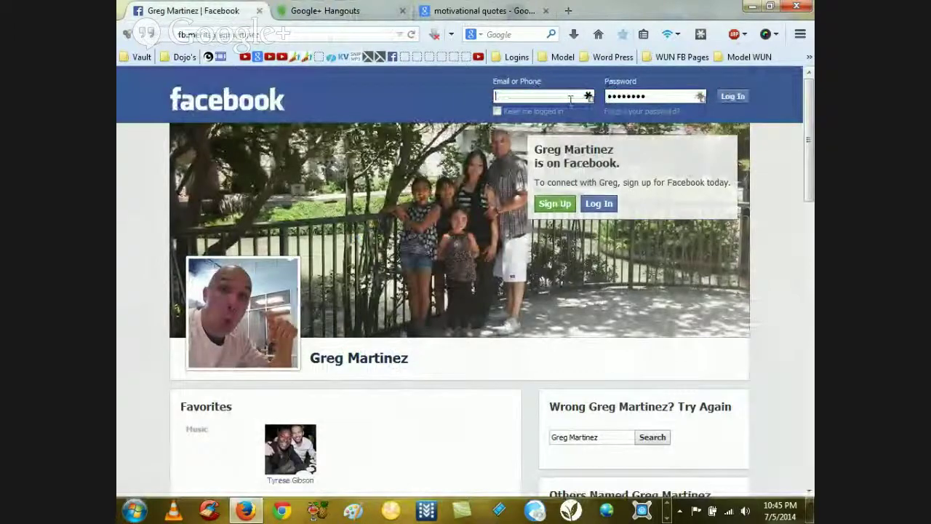
{"action": "key", "text": "BackSpace"}
{"action": "key", "text": "Tab"}
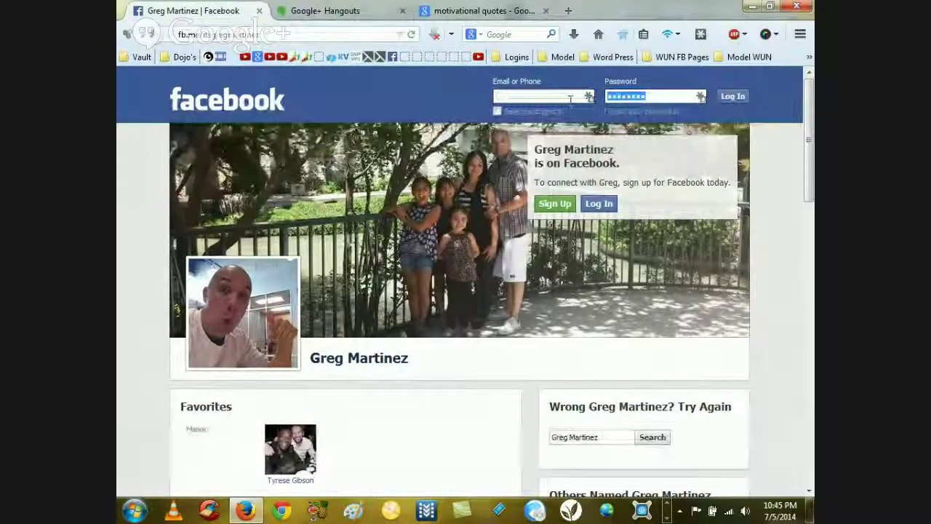
{"action": "key", "text": "BackSpace"}
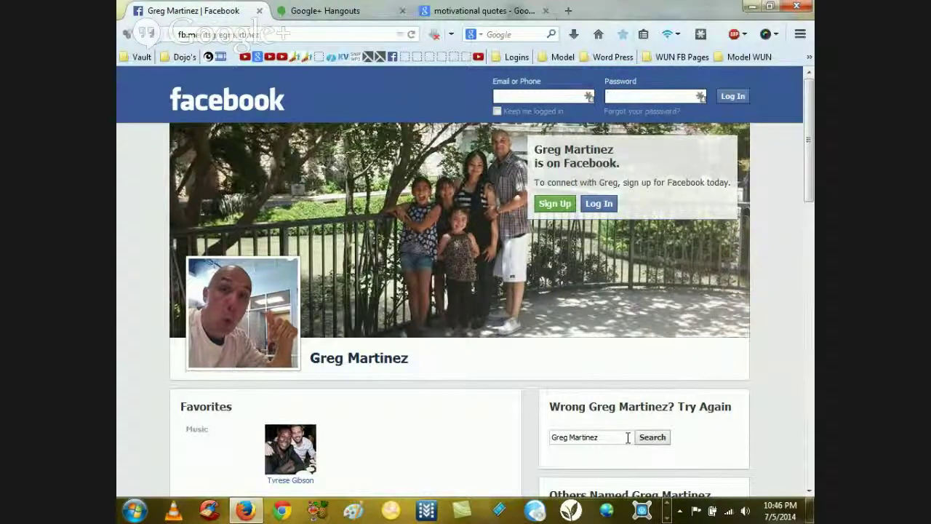
{"action": "scroll", "coordinate": [627, 437], "scroll_direction": "down", "scroll_amount": 1}
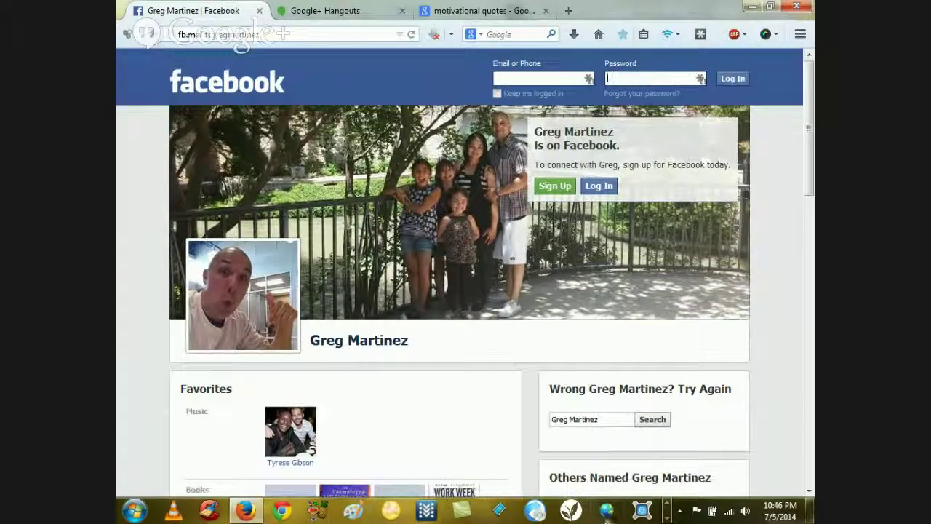
- Switch to Kingsoft Presentation and close its Homepage, leaving the blank Presentation1 open
{"action": "left_click", "coordinate": [133, 510]}
{"action": "left_click", "coordinate": [170, 298]}
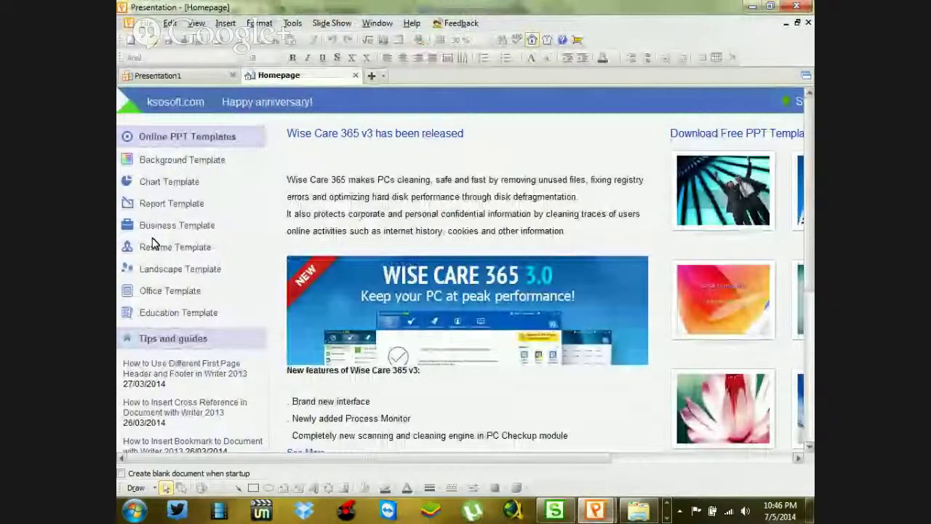
{"action": "left_click", "coordinate": [355, 75]}
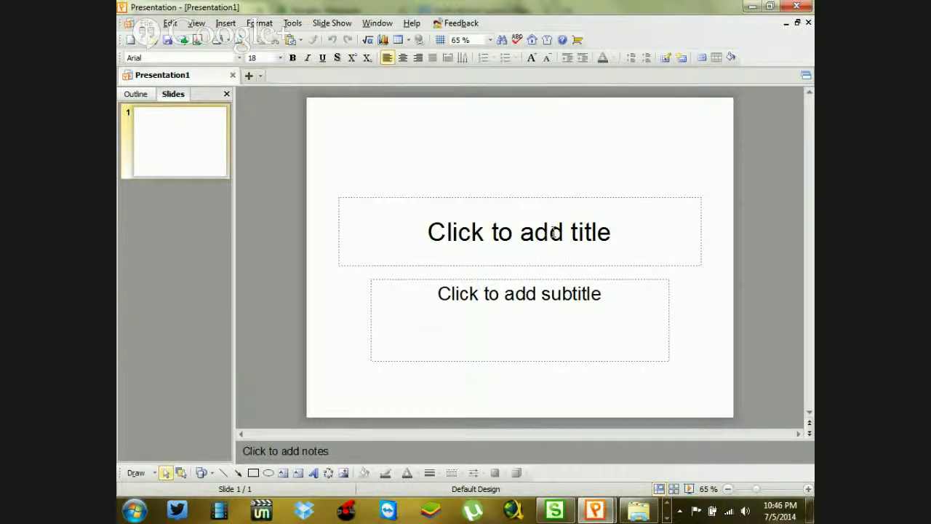
- Cut the title placeholder from the slide
{"action": "left_click", "coordinate": [604, 232]}
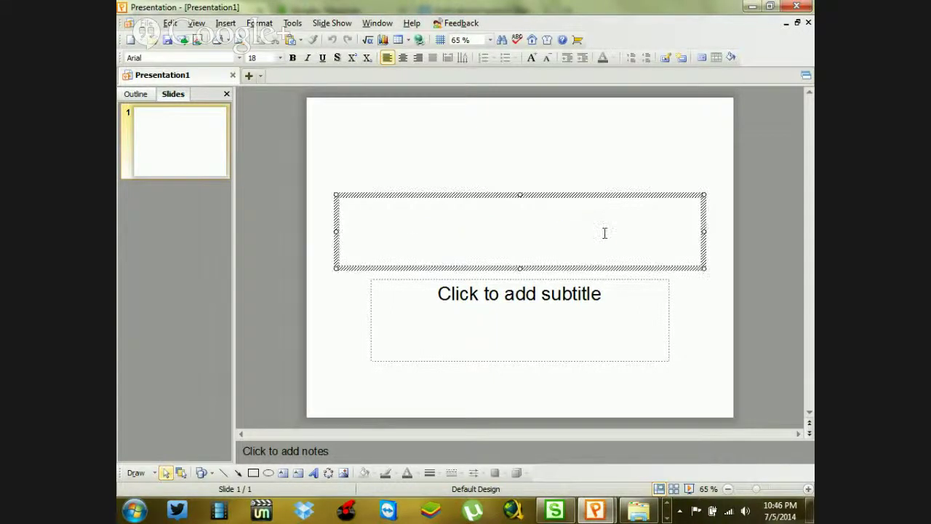
{"action": "left_click", "coordinate": [521, 194]}
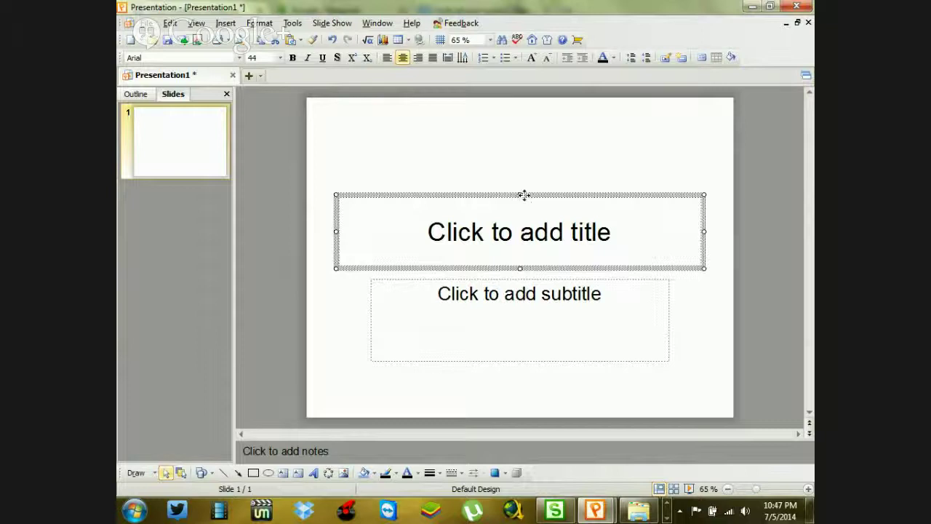
{"action": "left_click", "coordinate": [507, 235]}
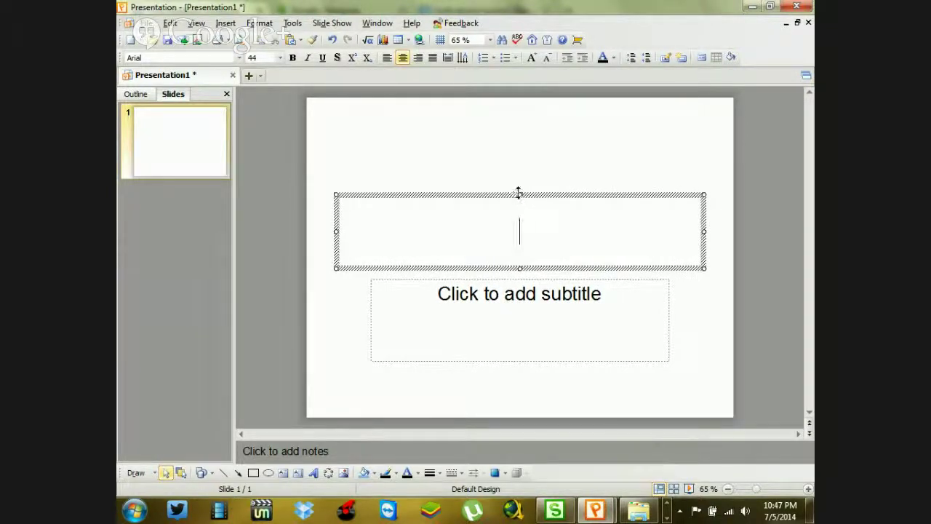
{"action": "left_click", "coordinate": [519, 192]}
{"action": "right_click", "coordinate": [519, 192]}
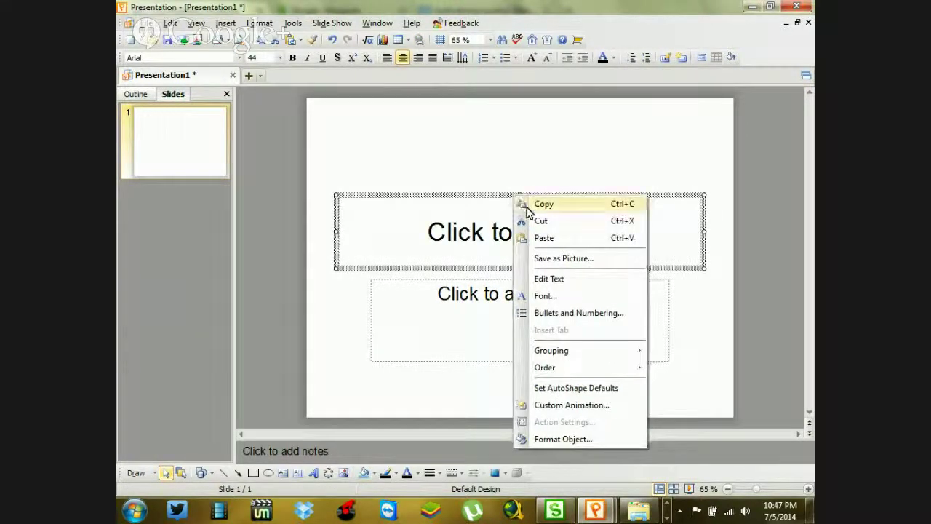
{"action": "left_click", "coordinate": [558, 221]}
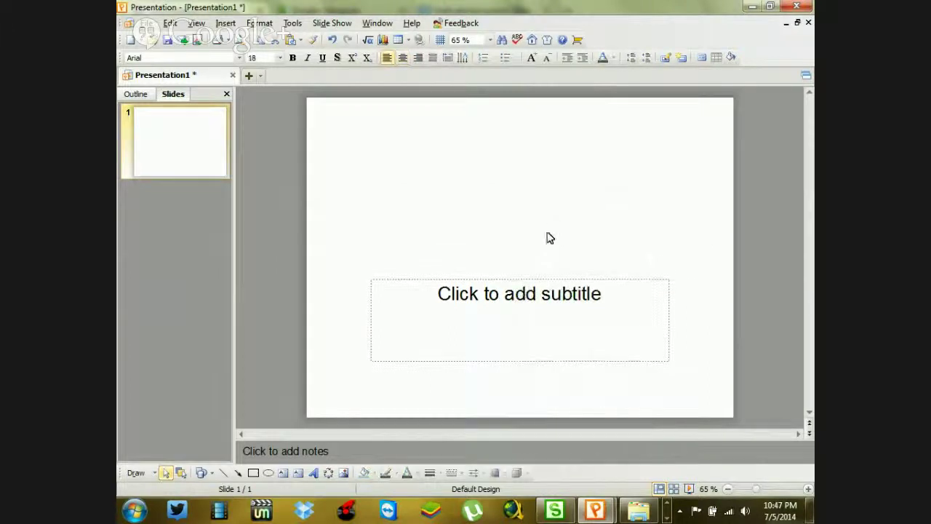
- Cut the subtitle placeholder so the slide is blank
{"action": "right_click", "coordinate": [514, 294]}
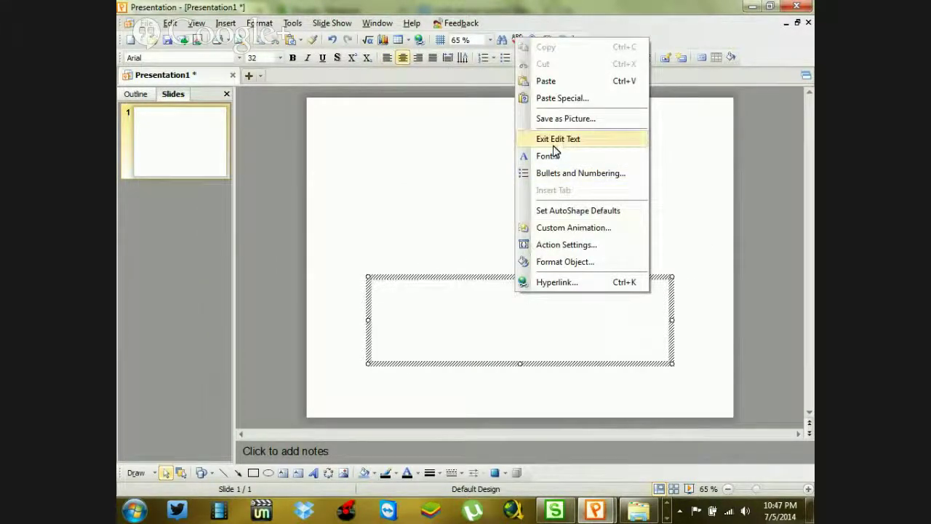
{"action": "right_click", "coordinate": [483, 279]}
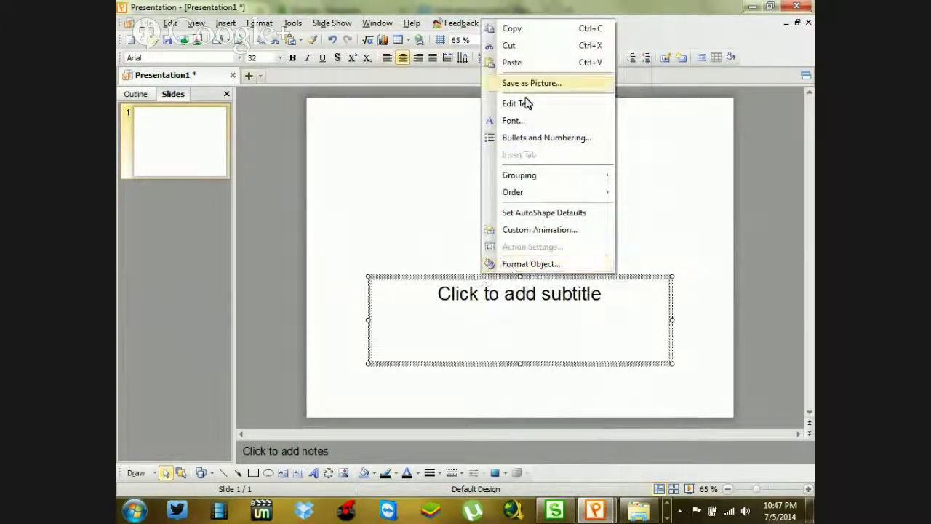
{"action": "left_click", "coordinate": [526, 44]}
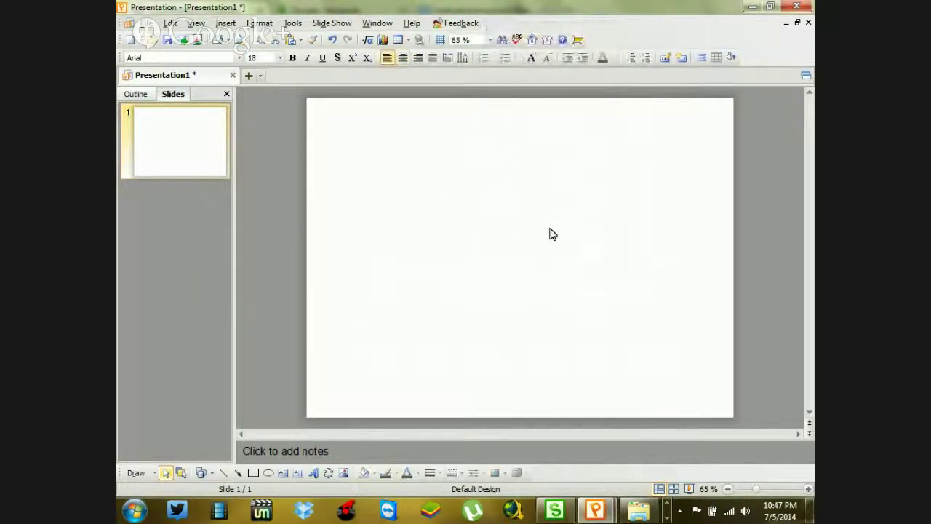
- Insert the beach picture 1-130PR30524 from the Pictures folder onto the slide
{"action": "left_click", "coordinate": [225, 23]}
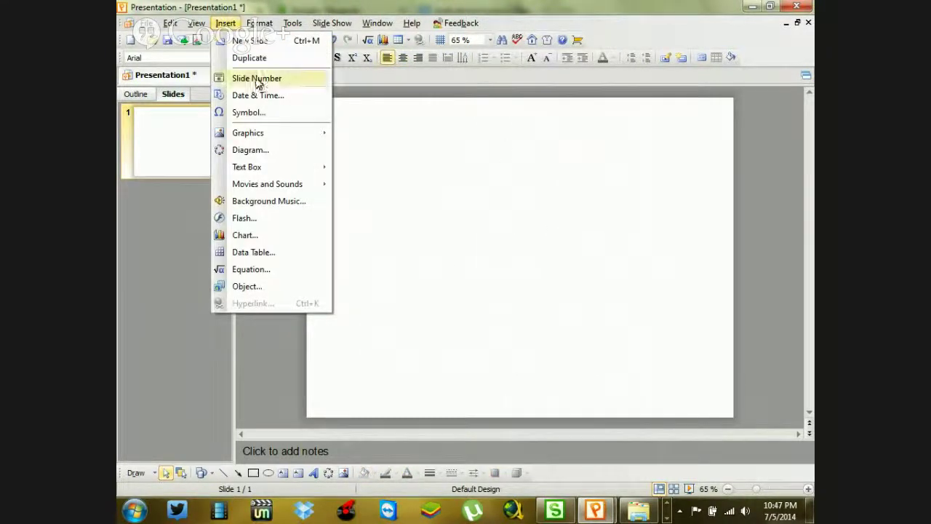
{"action": "mouse_move", "coordinate": [318, 135]}
{"action": "left_click", "coordinate": [366, 137]}
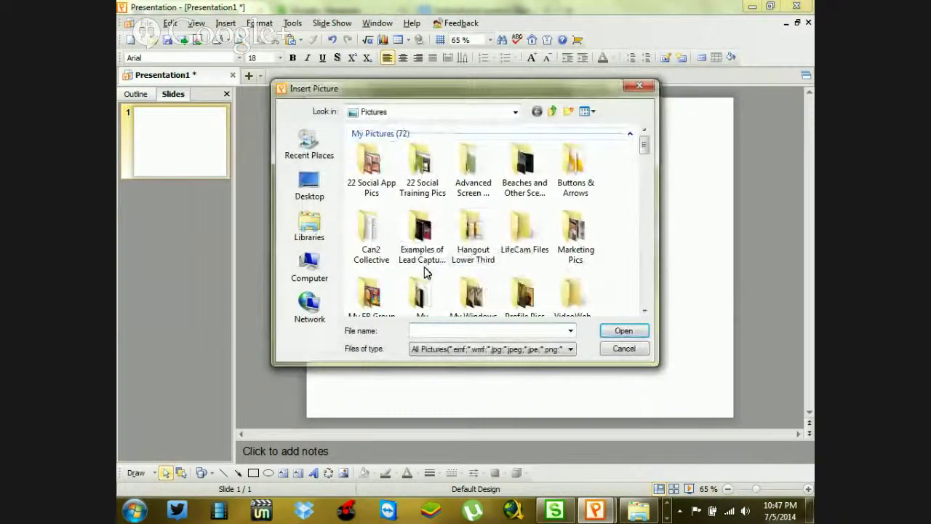
{"action": "scroll", "coordinate": [409, 291], "scroll_direction": "down", "scroll_amount": 3}
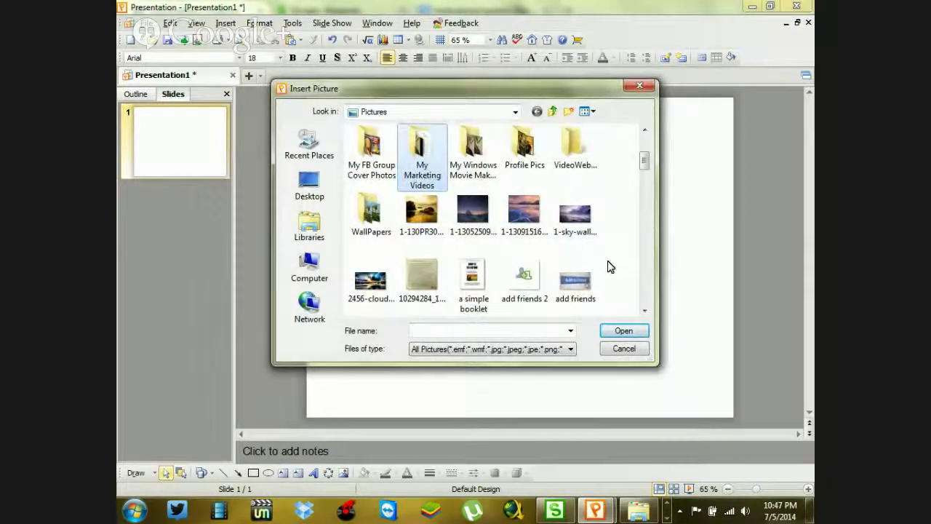
{"action": "left_click", "coordinate": [415, 226]}
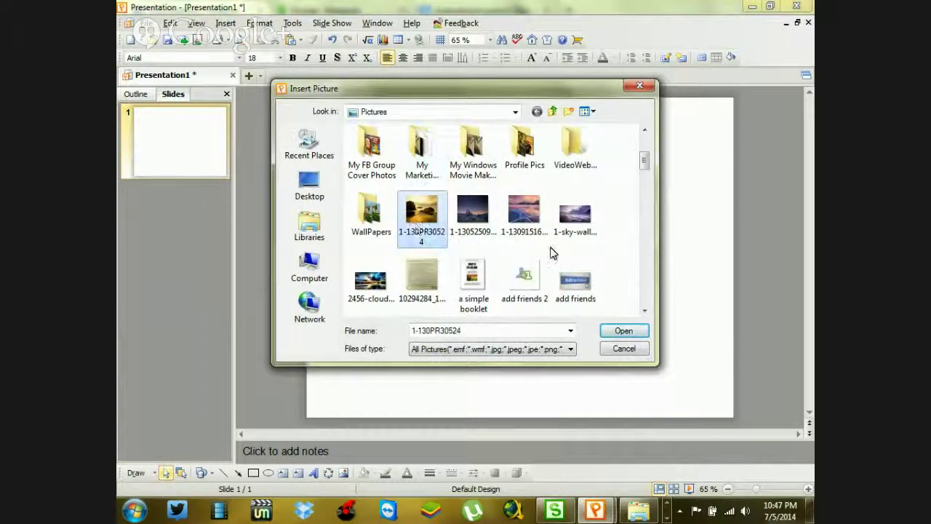
{"action": "left_click", "coordinate": [614, 331]}
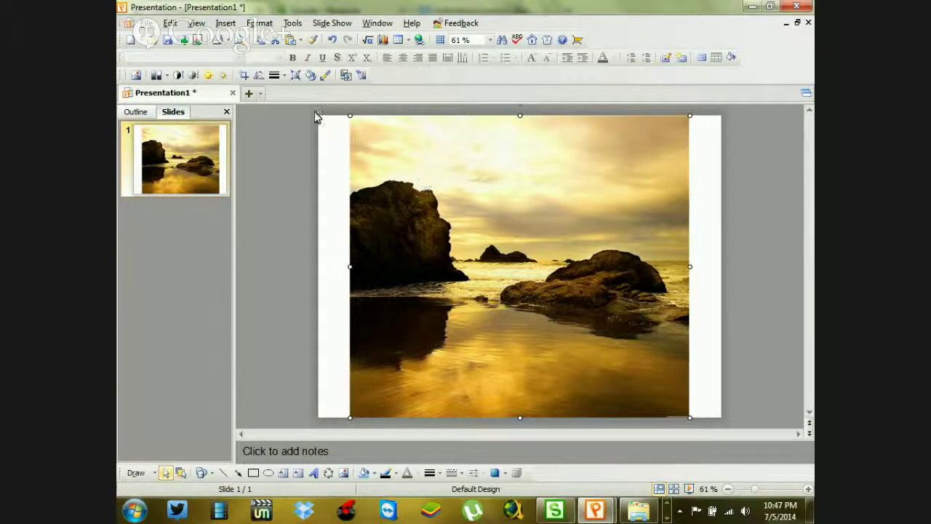
{"action": "left_click", "coordinate": [288, 278]}
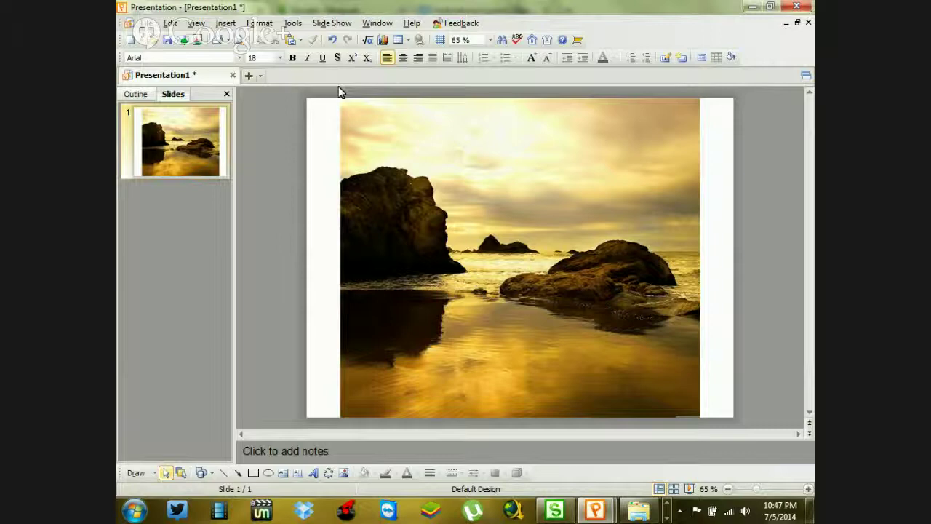
- Draw a horizontal text box over the middle of the beach picture, starting in the sky above the large rock
{"action": "left_click", "coordinate": [224, 24]}
{"action": "mouse_move", "coordinate": [292, 164]}
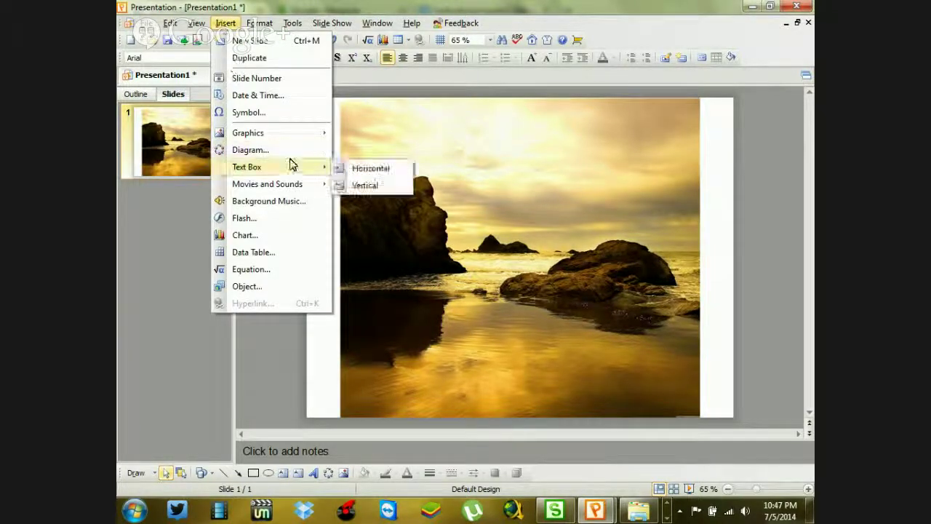
{"action": "left_click", "coordinate": [385, 171]}
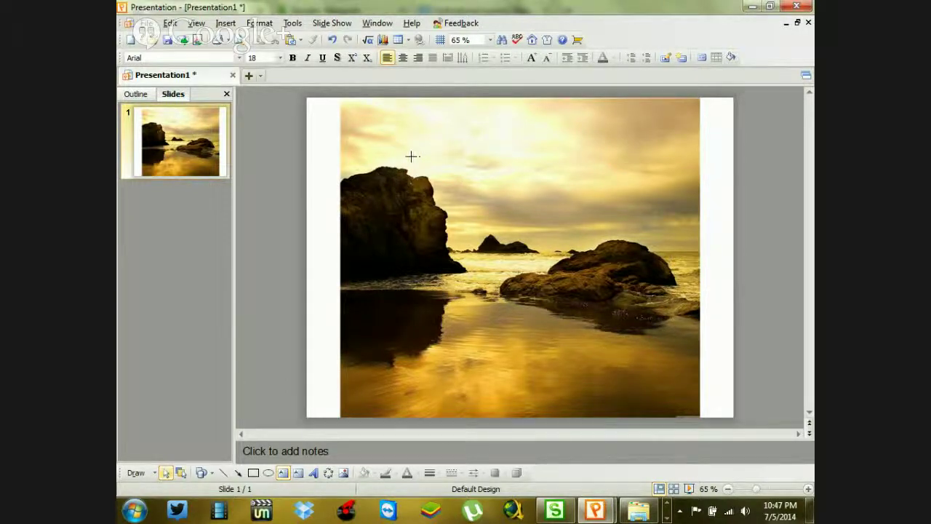
{"action": "left_click_drag", "start_coordinate": [407, 157], "coordinate": [615, 378]}
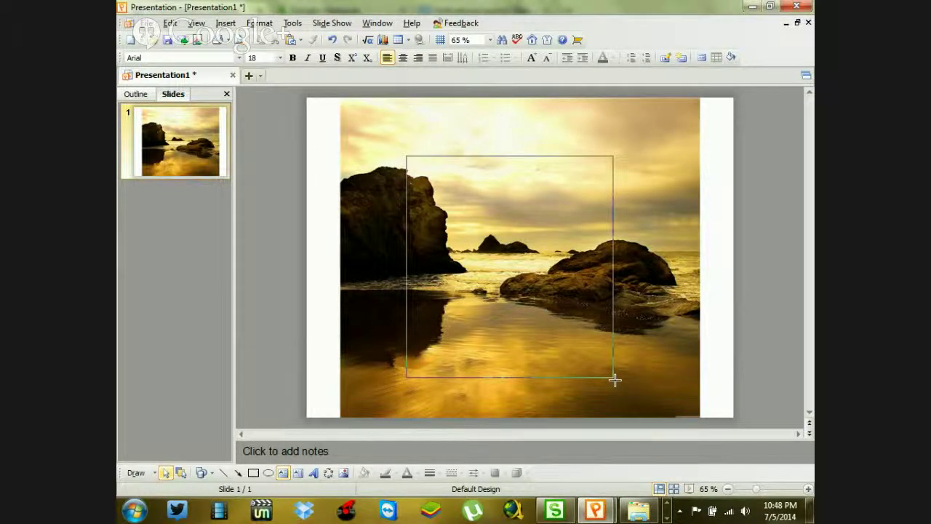
{"action": "left_click_drag", "start_coordinate": [614, 378], "coordinate": [614, 379]}
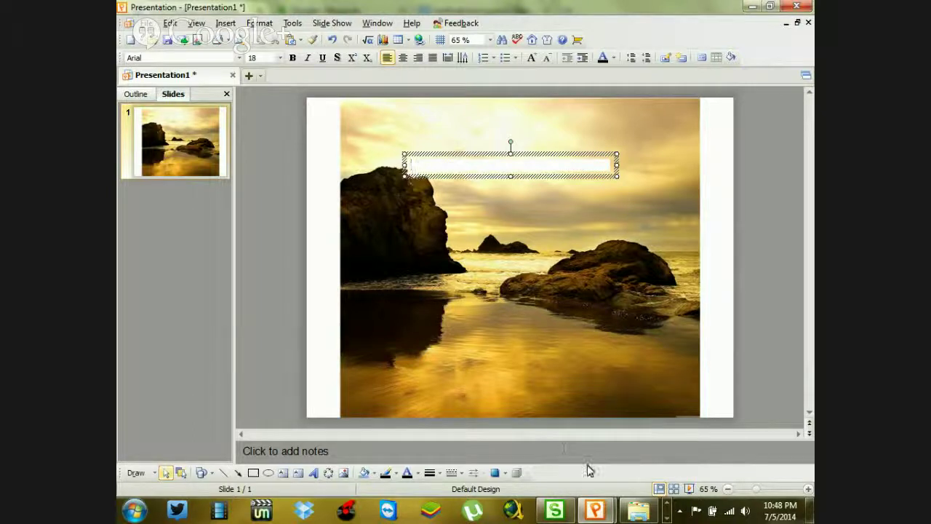
- Switch to Firefox and bring up the Google Images results for motivational quotes
{"action": "left_click", "coordinate": [666, 516]}
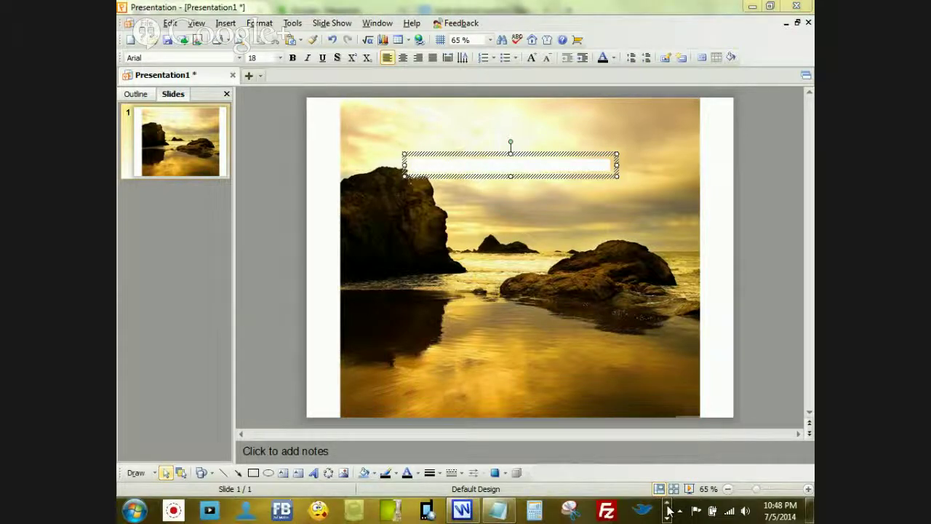
{"action": "left_click", "coordinate": [667, 516]}
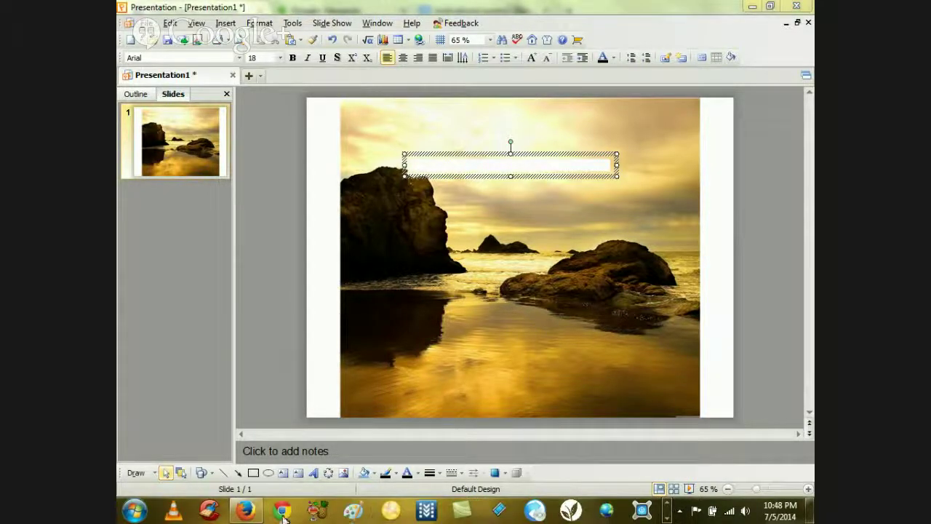
{"action": "left_click", "coordinate": [245, 511]}
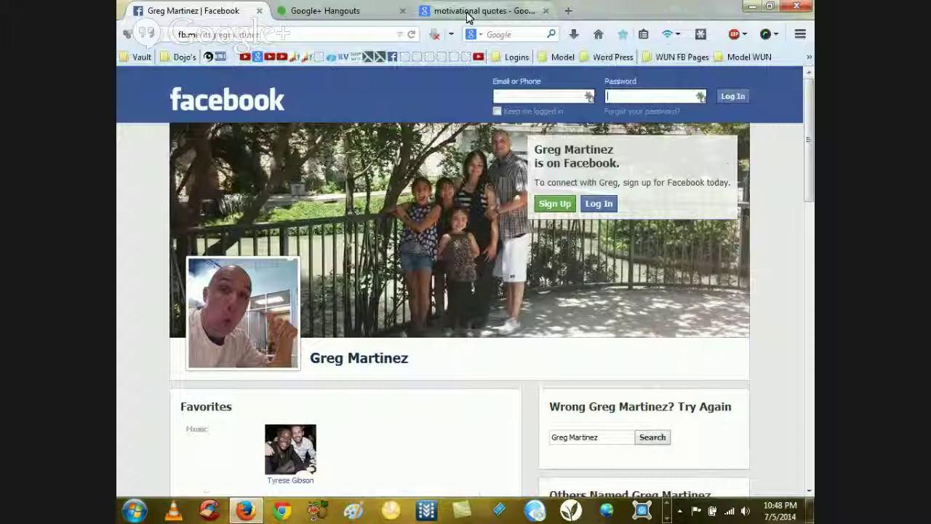
{"action": "left_click", "coordinate": [469, 13]}
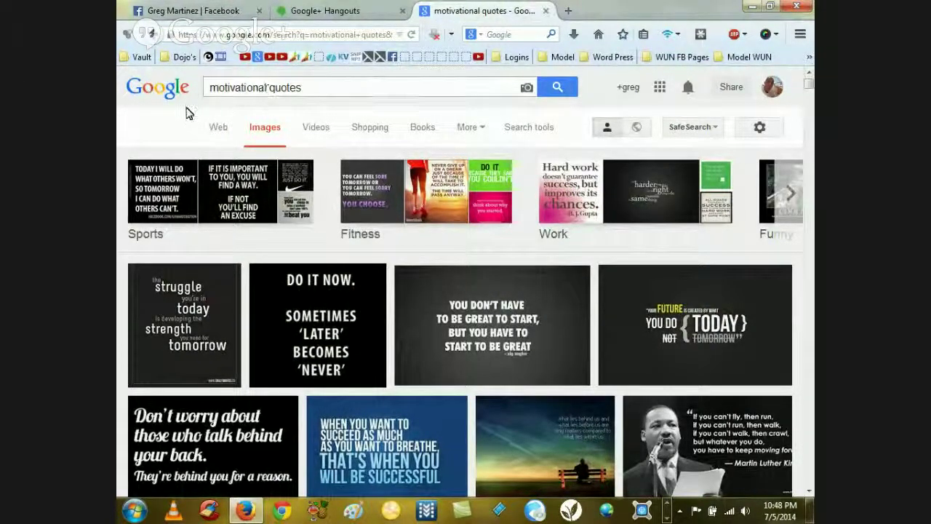
- Browse the motivational quote images and open the handwritten Mark Twain quote about the two most important days in a larger preview
{"action": "scroll", "coordinate": [176, 120], "scroll_direction": "down", "scroll_amount": 1}
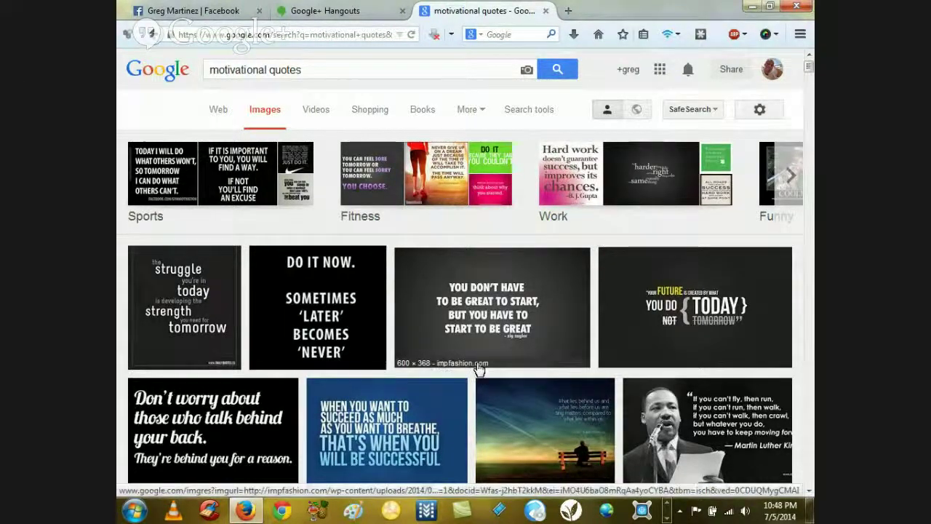
{"action": "scroll", "coordinate": [478, 369], "scroll_direction": "down", "scroll_amount": 3}
{"action": "scroll", "coordinate": [479, 369], "scroll_direction": "down", "scroll_amount": 3}
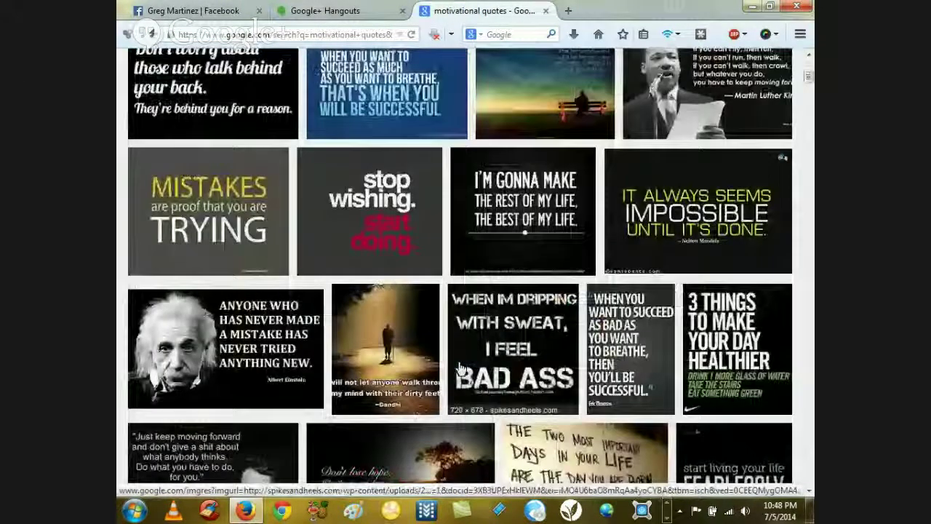
{"action": "scroll", "coordinate": [410, 335], "scroll_direction": "down", "scroll_amount": 3}
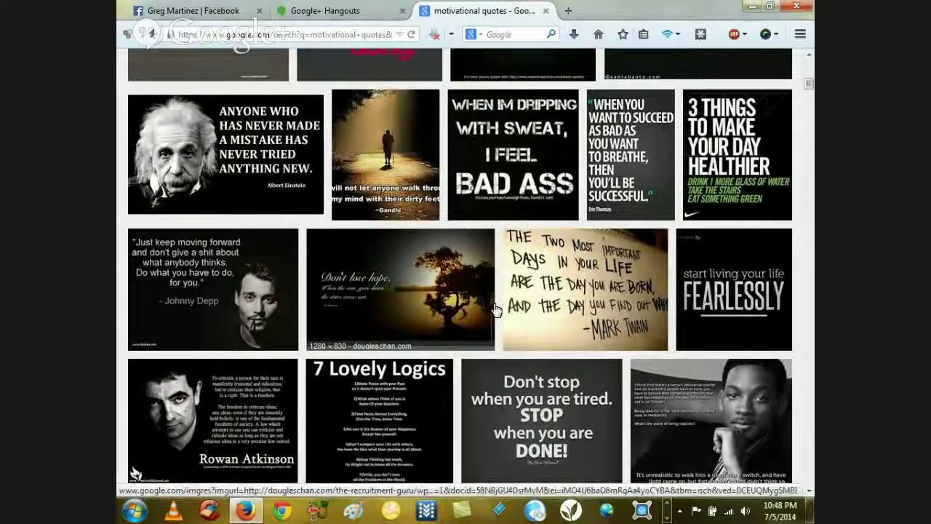
{"action": "left_click", "coordinate": [598, 293]}
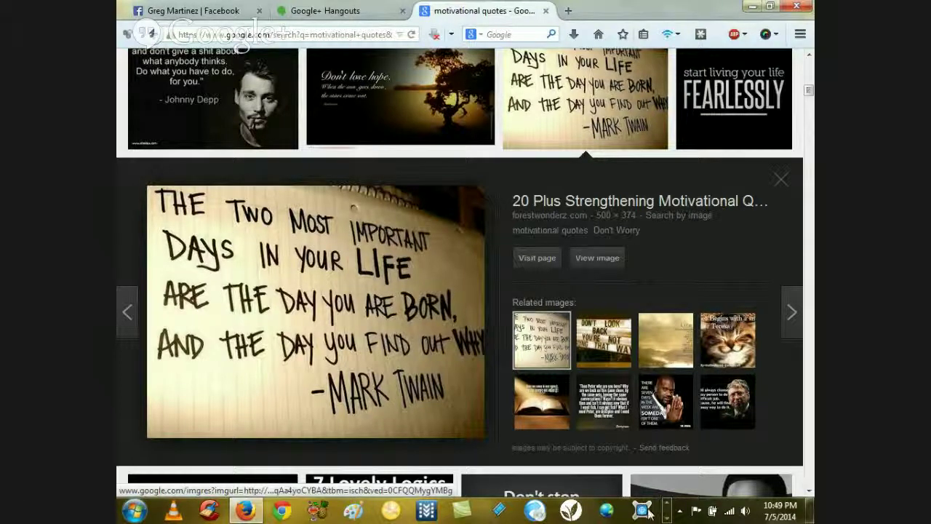
- Open a new blank Notepad window over the browser
{"action": "left_click", "coordinate": [666, 516]}
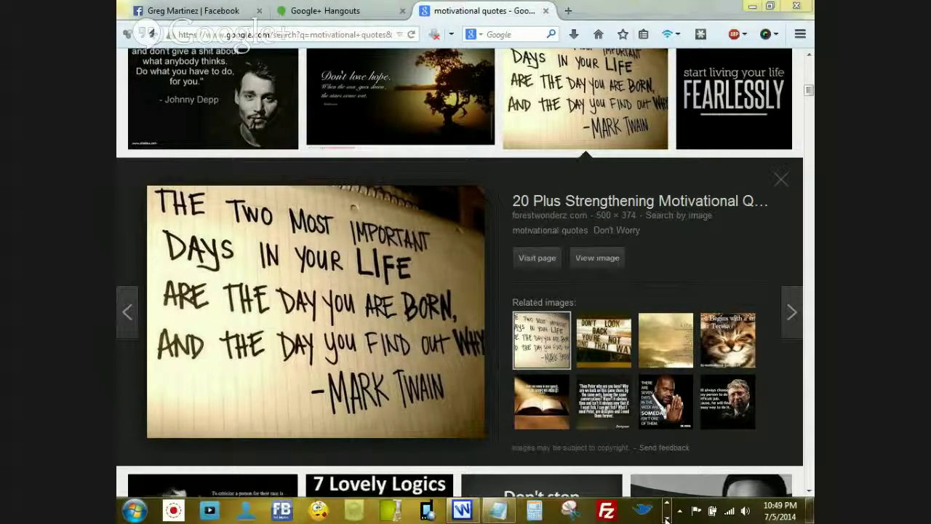
{"action": "right_click", "coordinate": [498, 511]}
{"action": "left_click", "coordinate": [466, 444]}
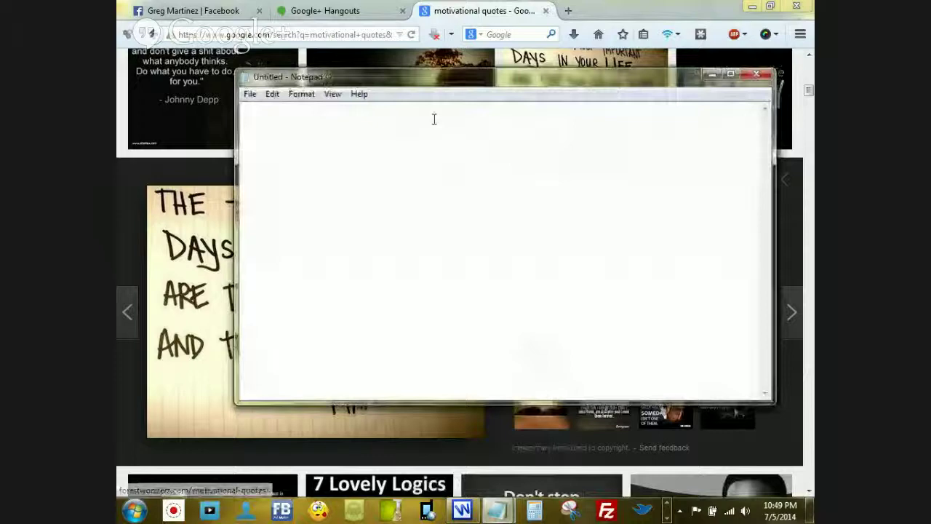
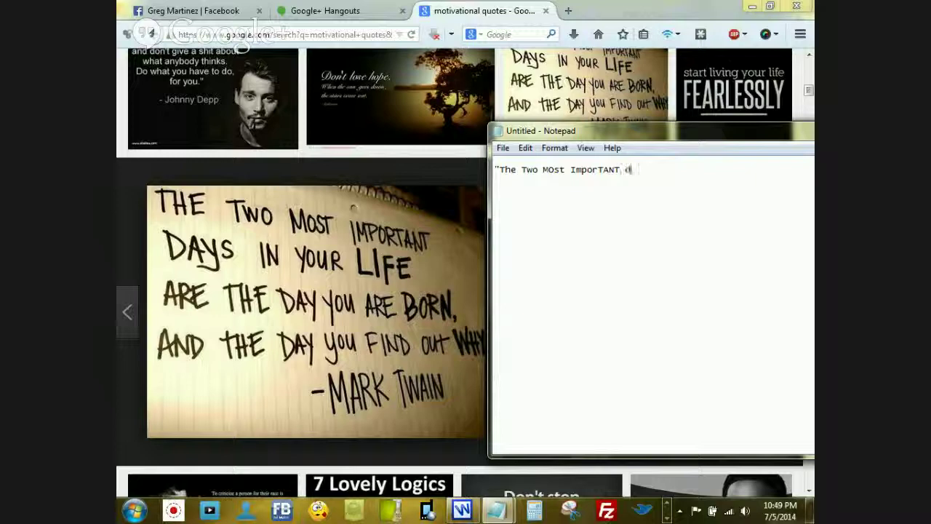
- Write the start of the quote in Notepad: "The Two MOst ImporTANT Days In Your Life Are The Day You
{"action": "type", "text": "ay"}
{"action": "key", "text": "BackSpace"}
{"action": "key", "text": "BackSpace"}
{"action": "type", "text": "s In "}
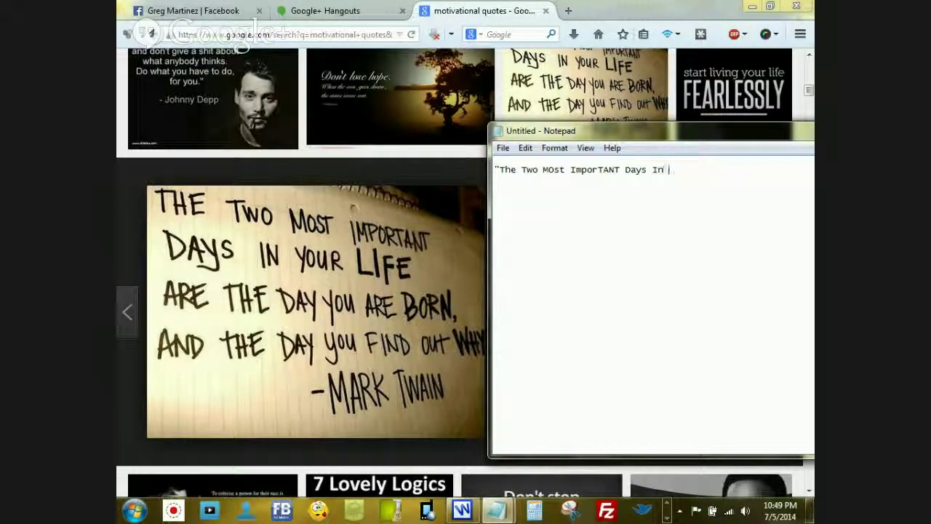
{"action": "type", "text": "Your Life Are "}
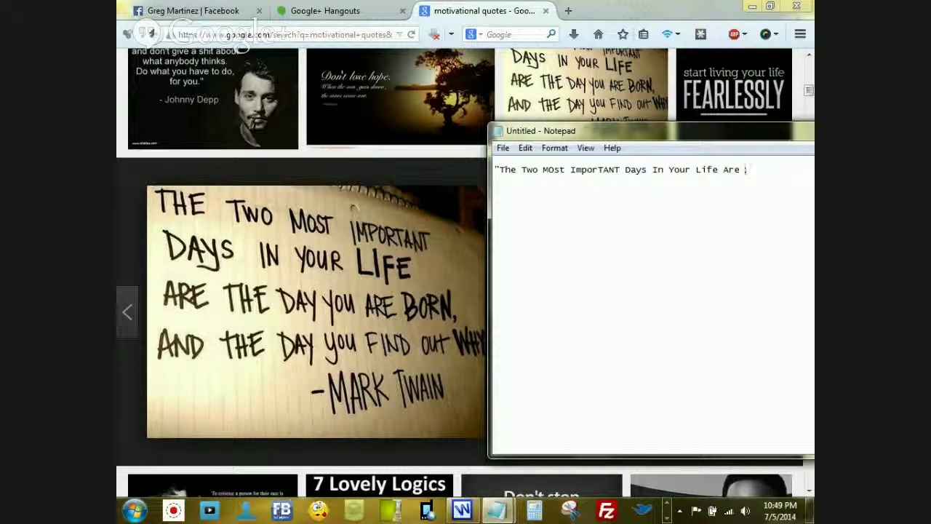
{"action": "type", "text": "the Day "}
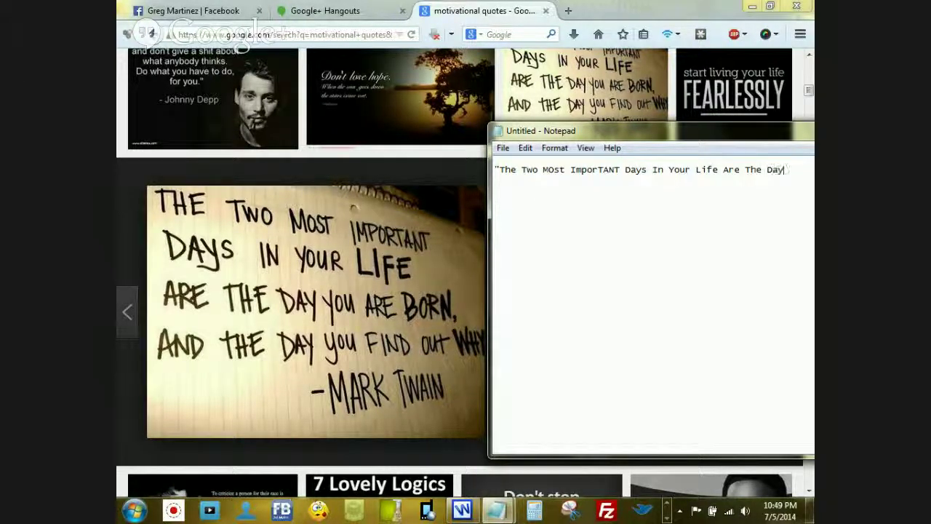
{"action": "type", "text": "You"}
- Shrink the Notepad window and place it beside the enlarged quote image so both can be read
{"action": "left_click_drag", "start_coordinate": [720, 137], "coordinate": [446, 99]}
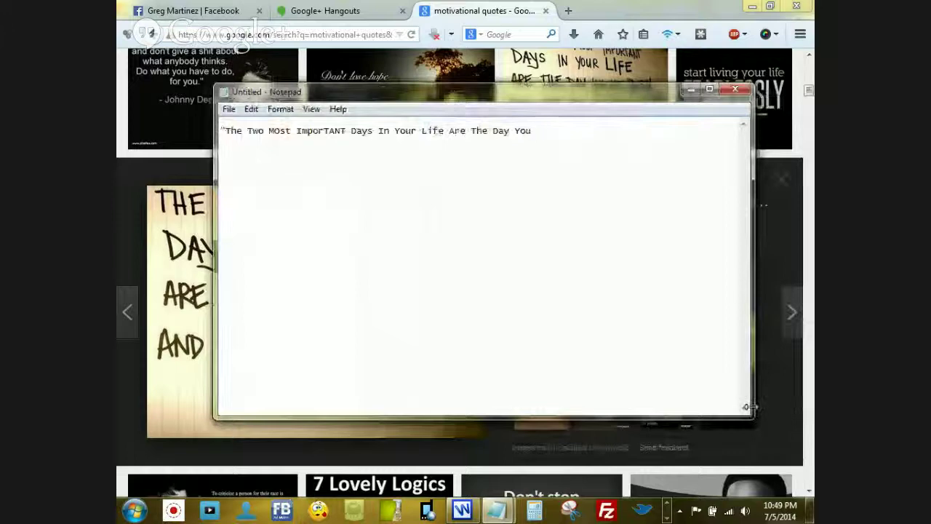
{"action": "left_click_drag", "start_coordinate": [749, 408], "coordinate": [578, 389]}
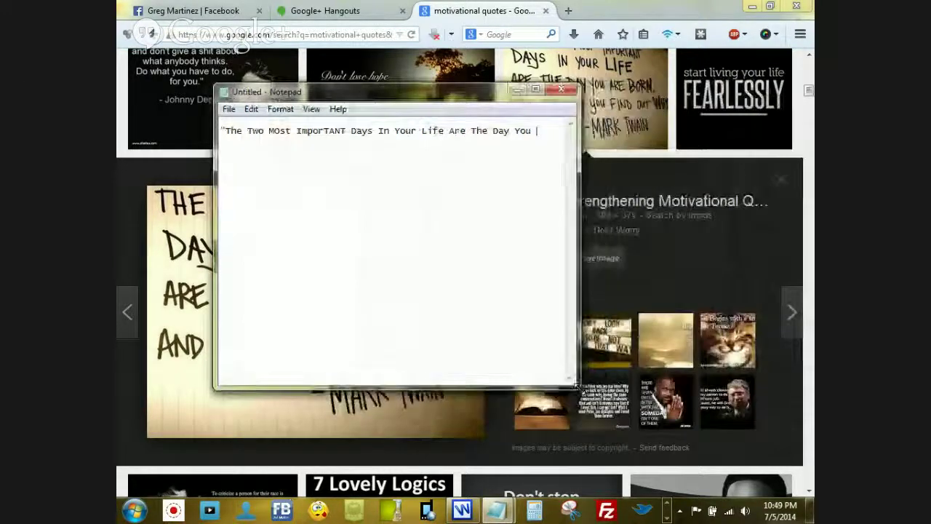
{"action": "left_click_drag", "start_coordinate": [403, 99], "coordinate": [650, 25]}
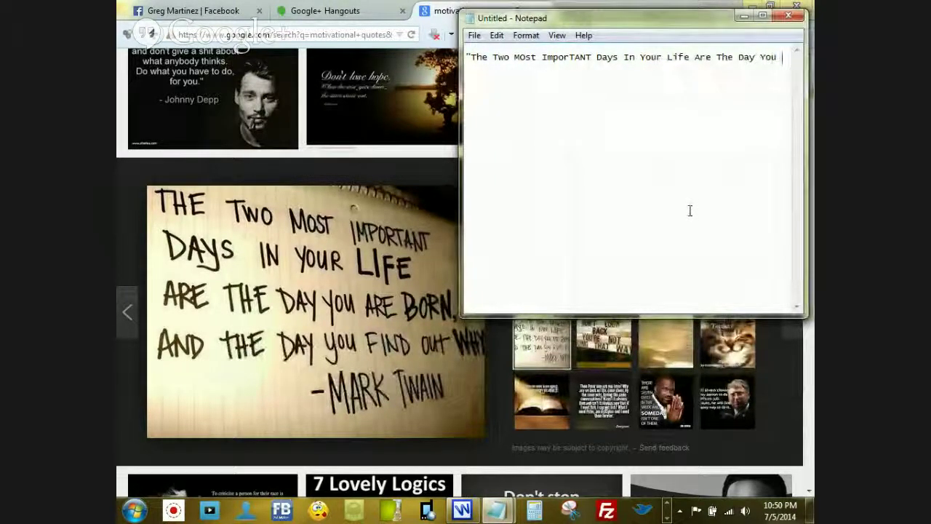
- Continue the quote in Notepad with "Are Born, And The Day You Find OUt Why"
{"action": "type", "text": "Are Born"}
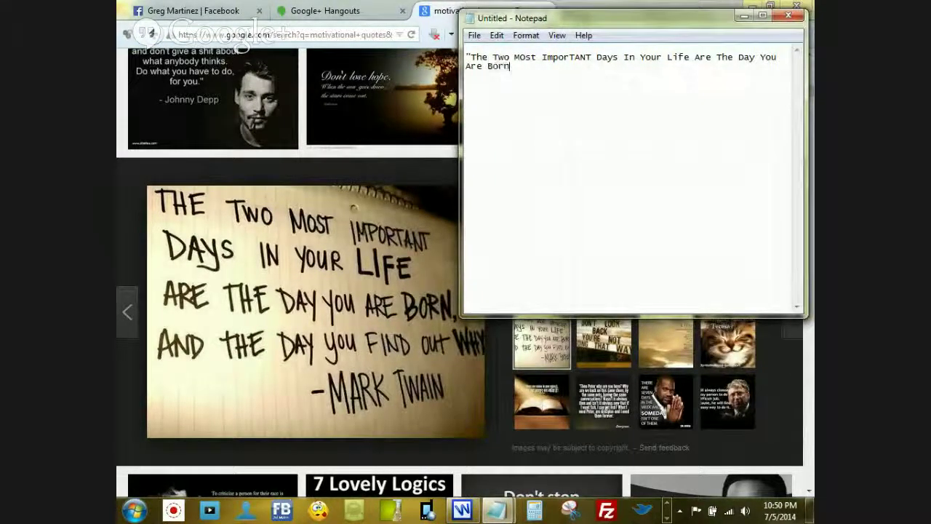
{"action": "type", "text": ", "}
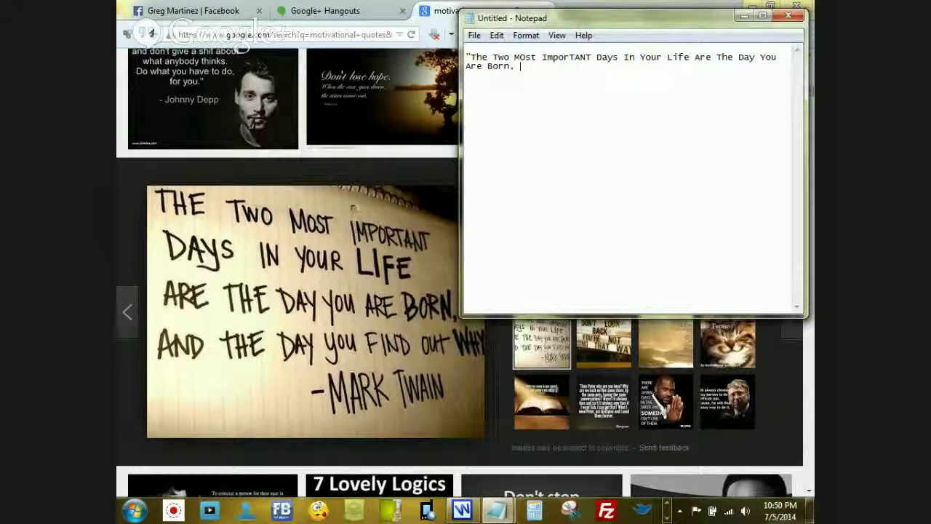
{"action": "type", "text": "And The "}
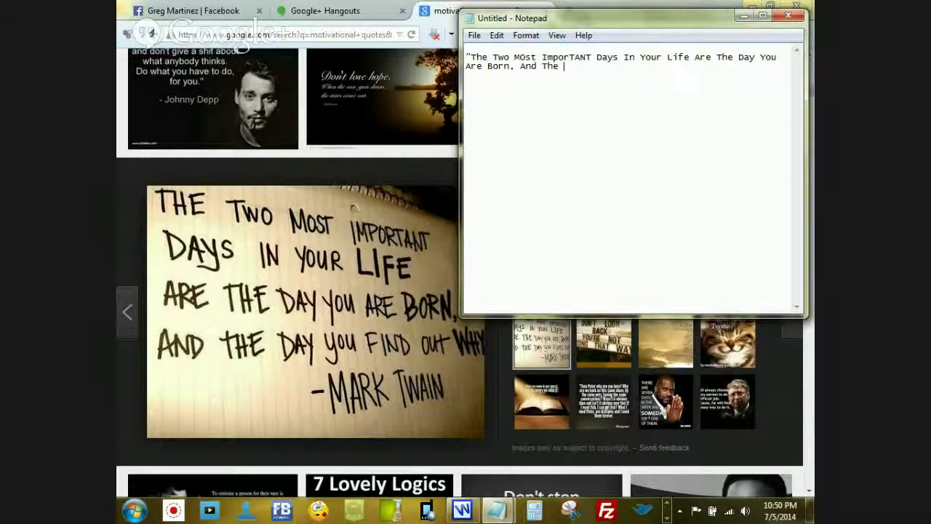
{"action": "type", "text": "Day You A"}
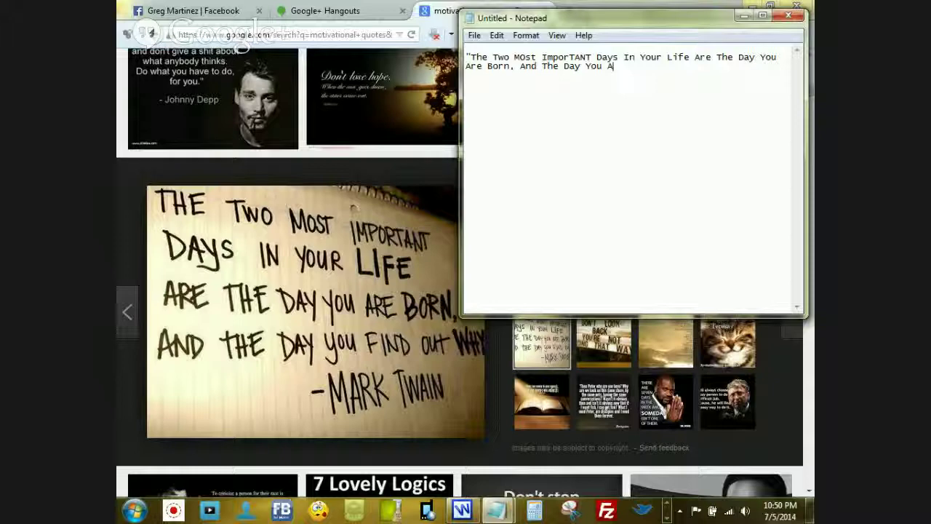
{"action": "key", "text": "BackSpace"}
{"action": "type", "text": "Find Our "}
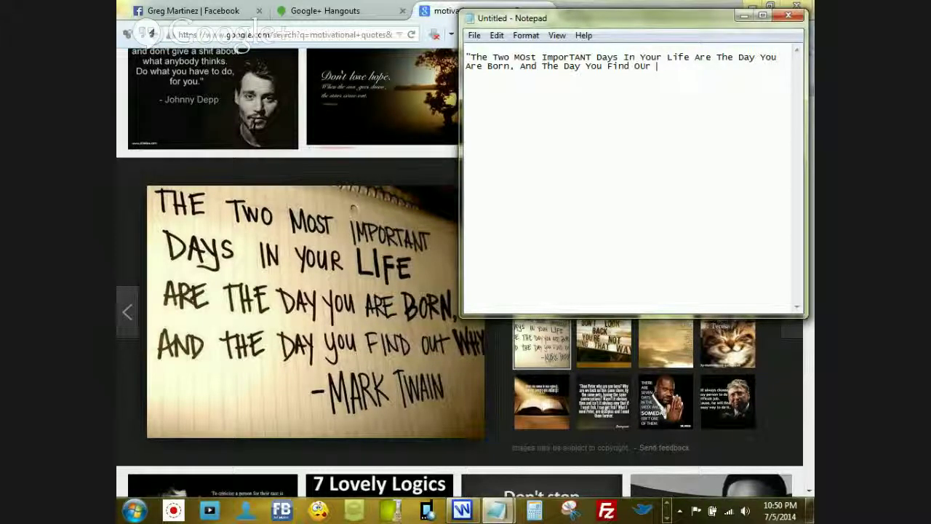
{"action": "key", "text": "BackSpace"}
{"action": "key", "text": "BackSpace"}
{"action": "type", "text": "t Why"}
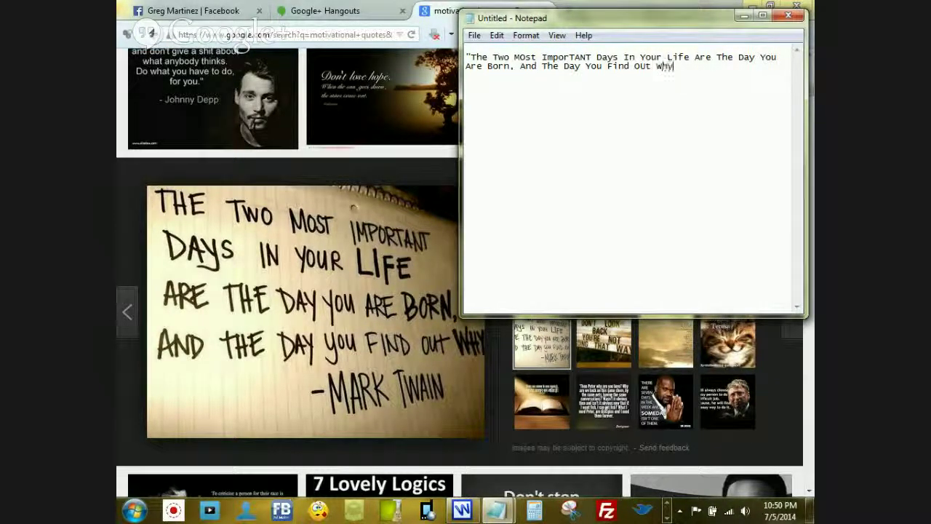
- End the quote with a period and closing quotation mark, and add "- Mark Twain" on a new line
{"action": "type", "text": ".\"-Mar"}
{"action": "key", "text": "BackSpace"}
{"action": "key", "text": "BackSpace"}
{"action": "type", "text": "Mark Twain"}
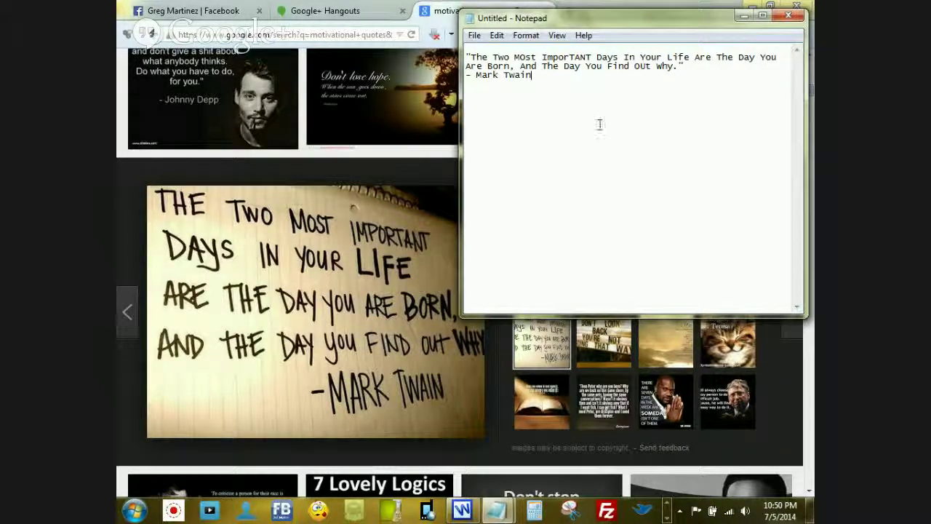
- Copy the whole quote from Notepad, minimize it, and paste the quote into the text box on the Presentation slide
{"action": "key", "text": "ctrl+a"}
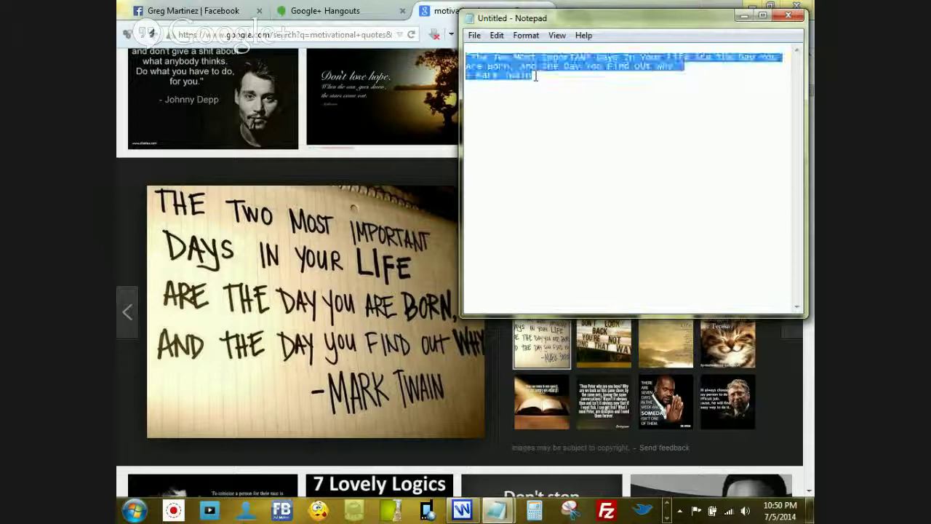
{"action": "left_click", "coordinate": [744, 15]}
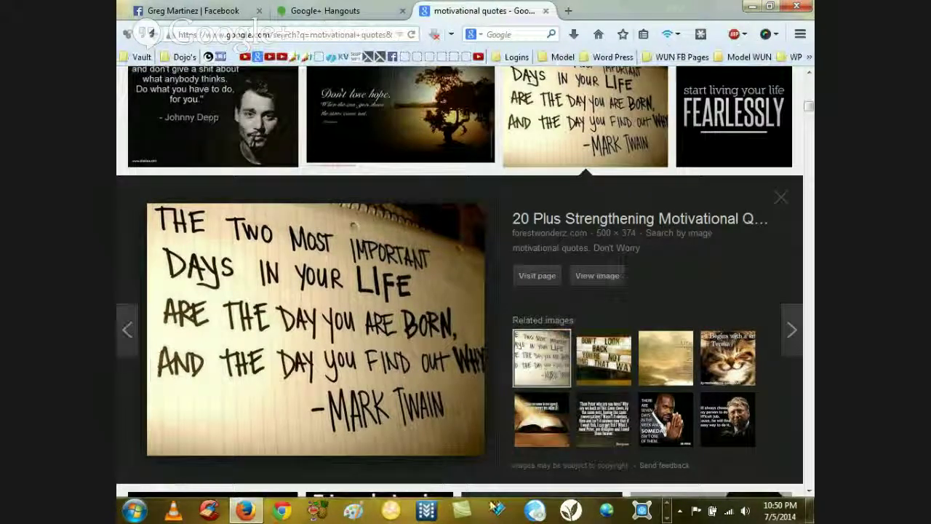
{"action": "key", "text": "alt+Tab"}
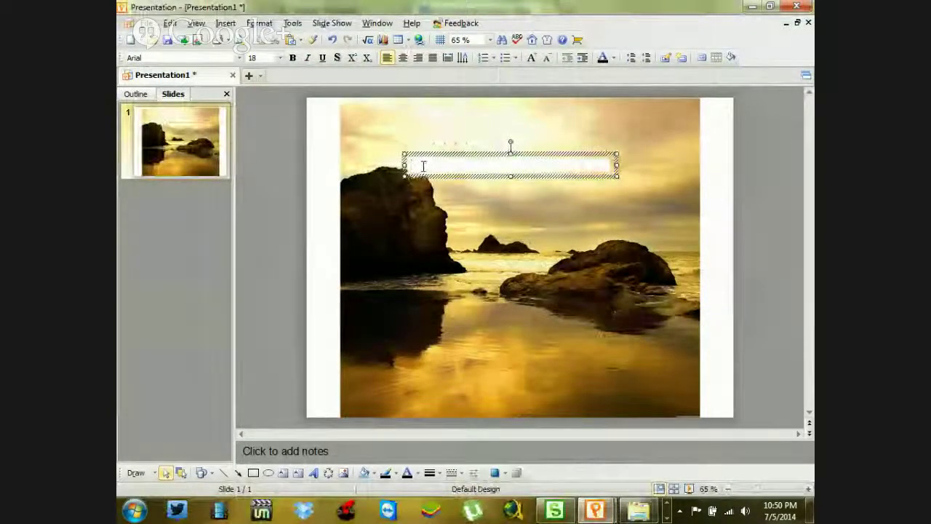
{"action": "type", "text": "\"The Two MOst ImporTANT Days In Your Life Are The Day You Are Born, And The Day You Find OUt Why \" - Mark Twain"}
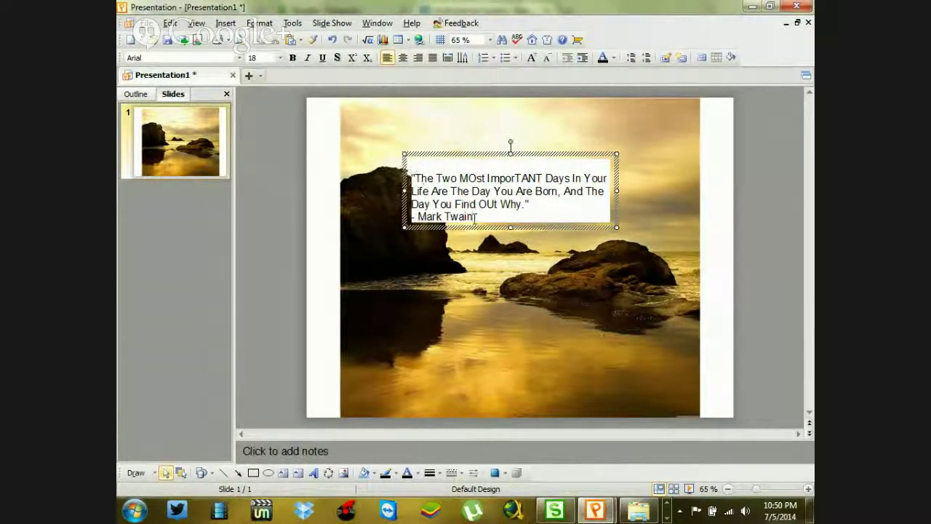
- Change the font of the entire quote and its attribution to Impact
{"action": "left_click_drag", "start_coordinate": [476, 217], "coordinate": [409, 176]}
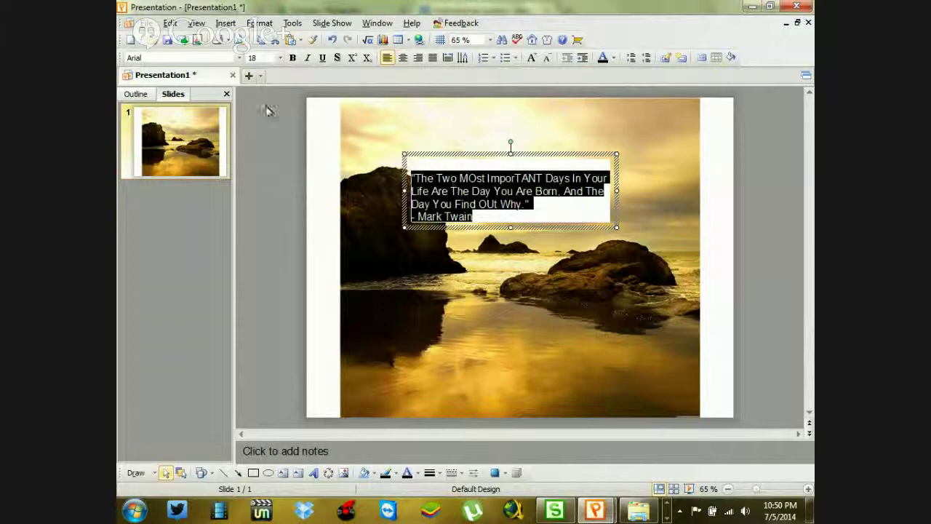
{"action": "left_click", "coordinate": [238, 60]}
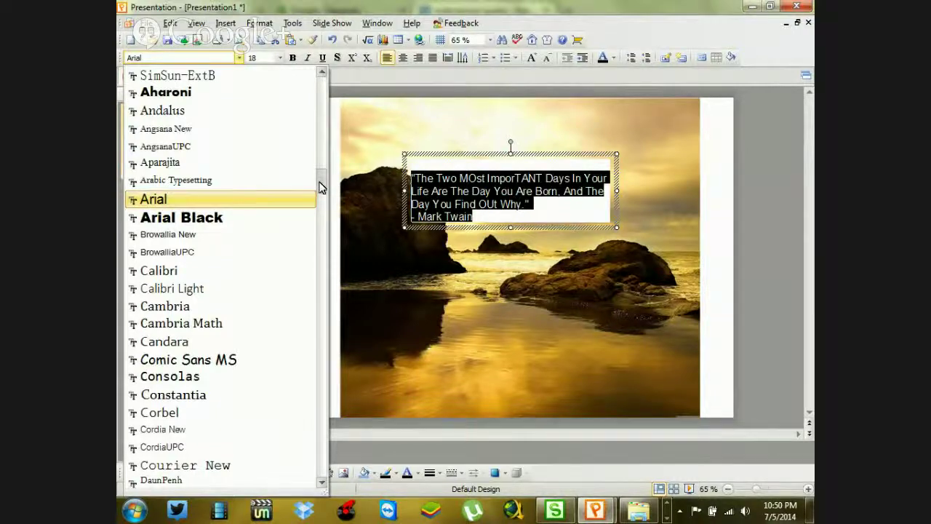
{"action": "left_click_drag", "start_coordinate": [321, 187], "coordinate": [226, 323]}
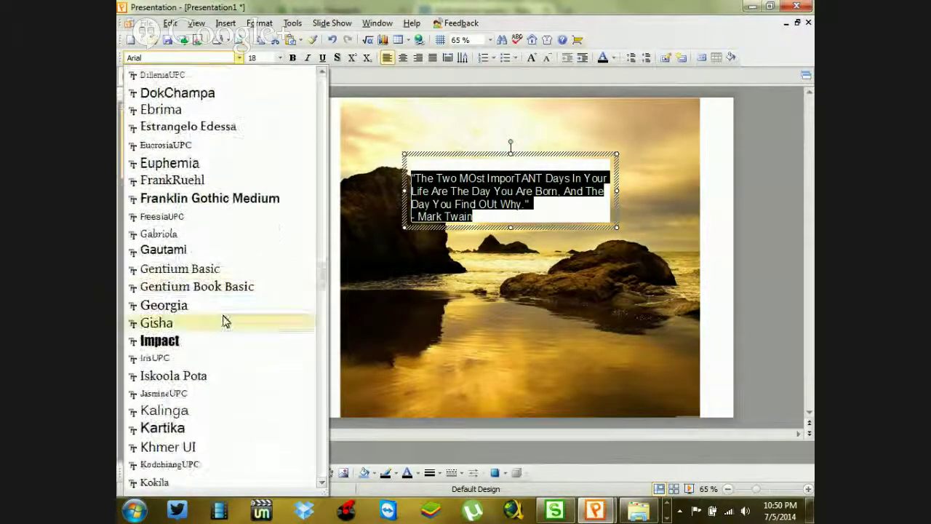
{"action": "left_click", "coordinate": [177, 341]}
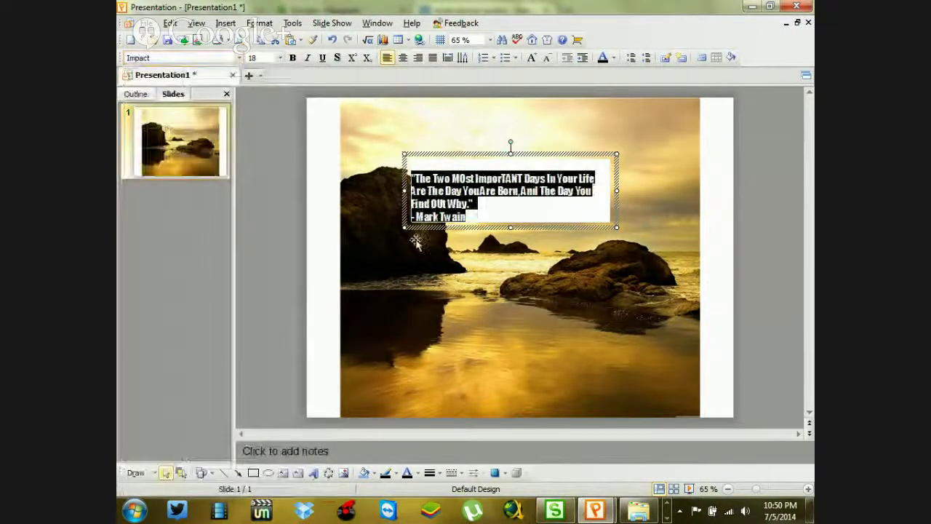
- Set the font size of the selected quote text to 32
{"action": "left_click", "coordinate": [280, 58]}
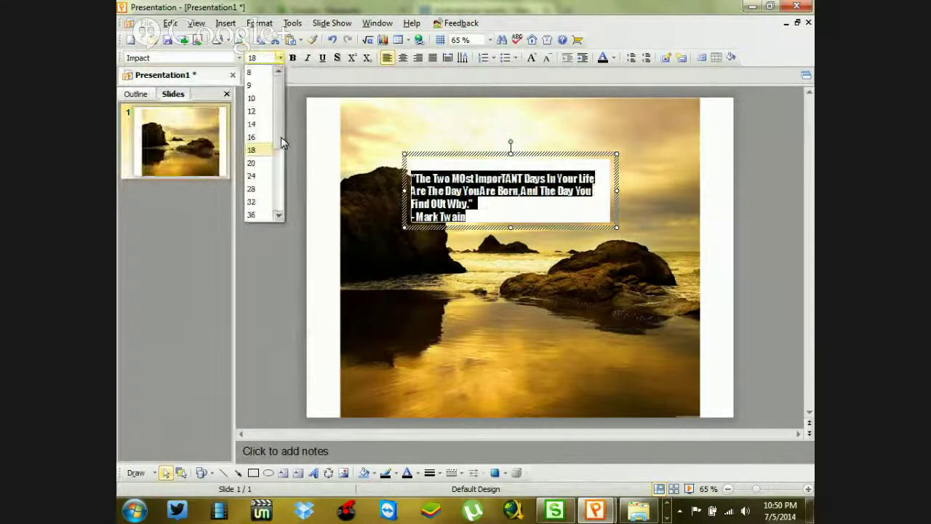
{"action": "scroll", "coordinate": [283, 143], "scroll_direction": "down", "scroll_amount": 2}
{"action": "left_click", "coordinate": [264, 154]}
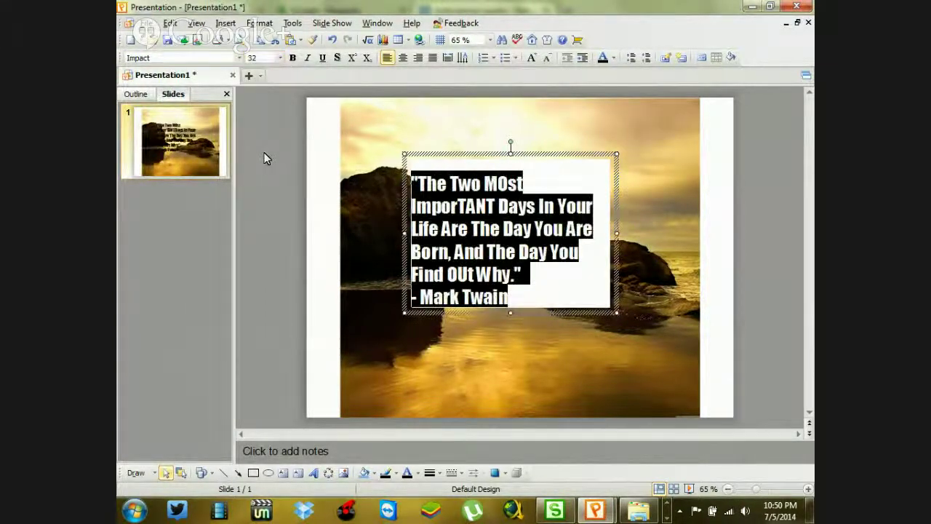
- Try font sizes 36 and 48 on the selected quote text, and settle on size 44
{"action": "left_click", "coordinate": [280, 57]}
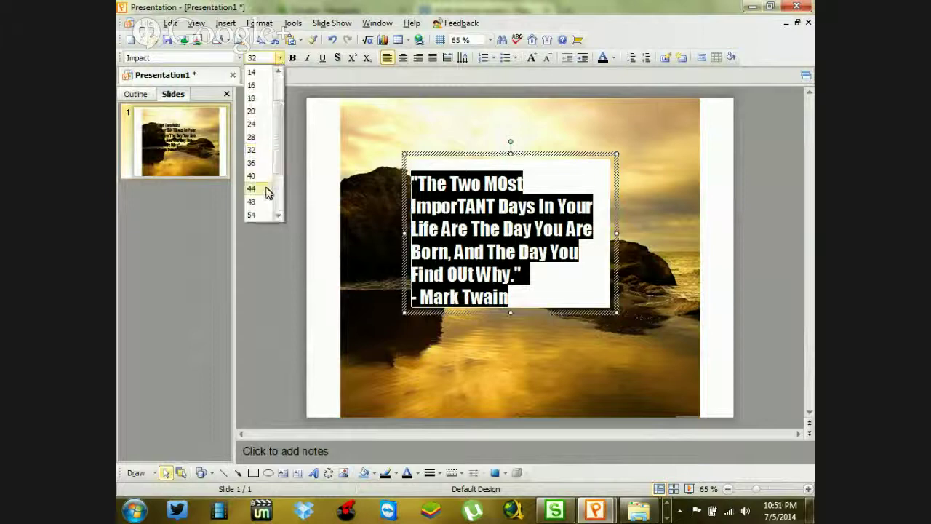
{"action": "left_click", "coordinate": [265, 165]}
{"action": "left_click", "coordinate": [280, 58]}
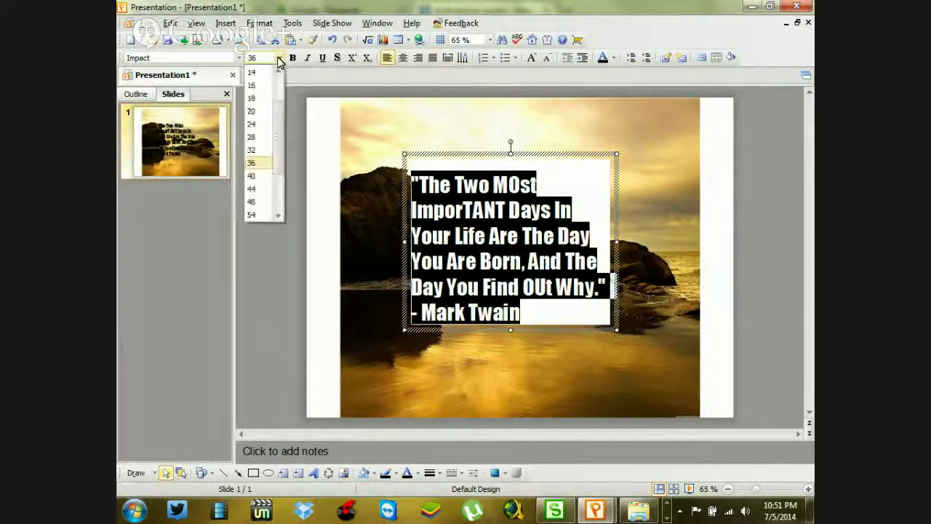
{"action": "left_click", "coordinate": [261, 206]}
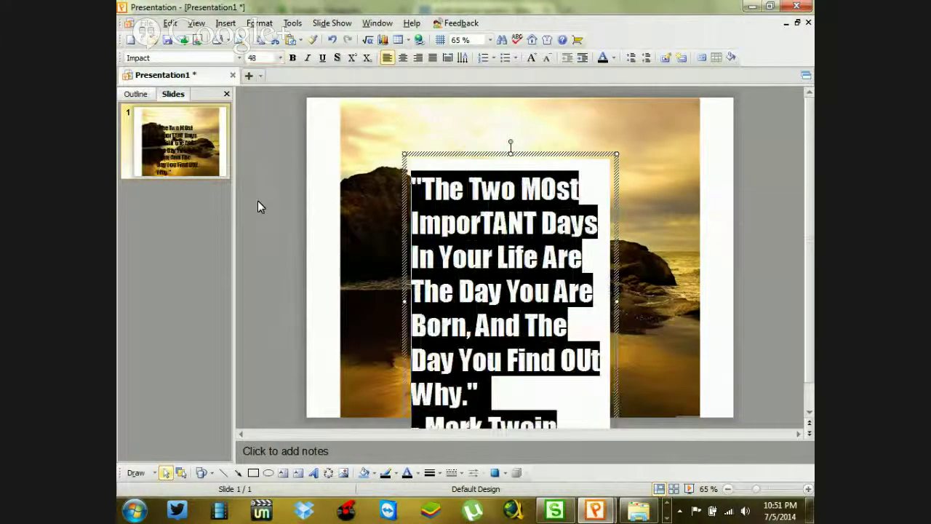
{"action": "left_click", "coordinate": [280, 58]}
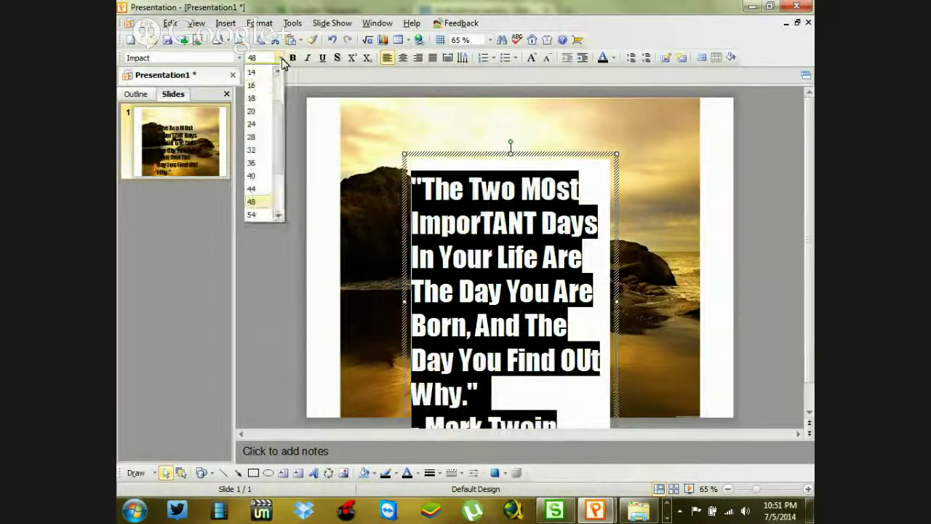
{"action": "left_click", "coordinate": [264, 199]}
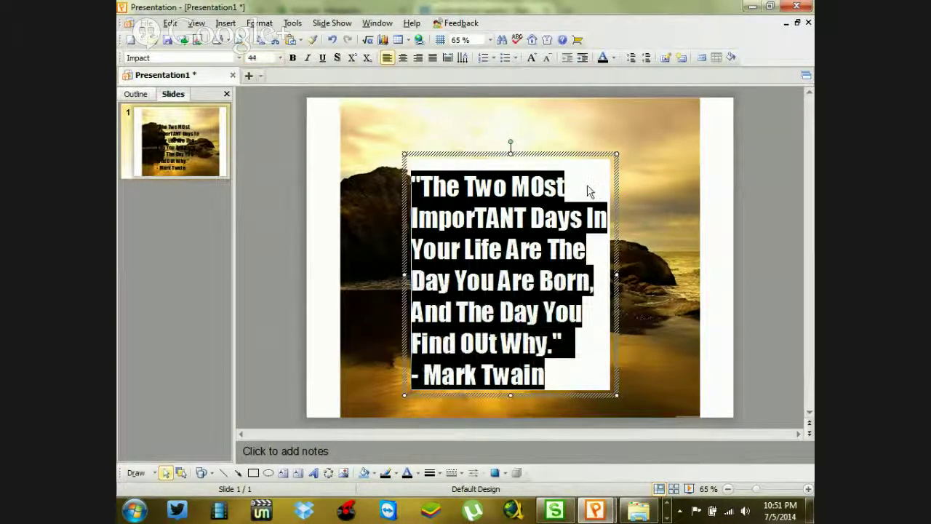
- Try a custom pale yellow font color on the whole quote and its attribution
{"action": "left_click", "coordinate": [613, 58]}
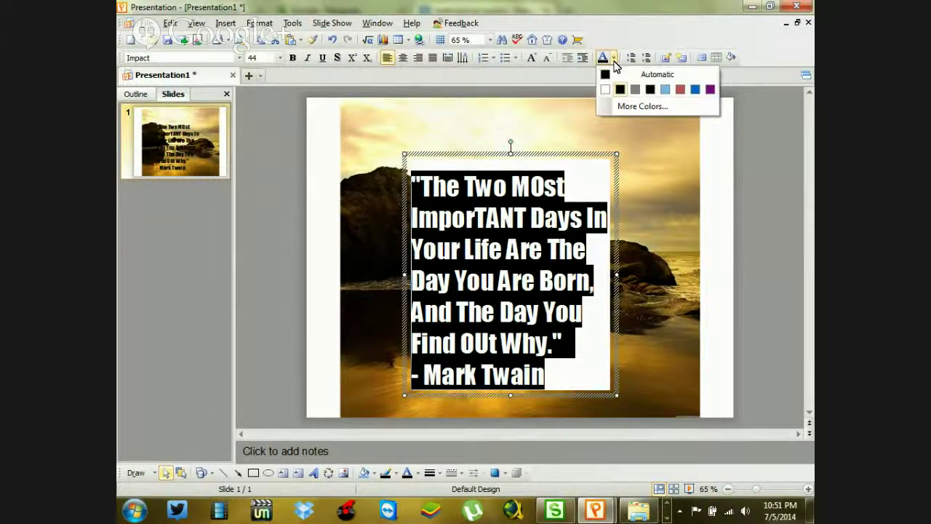
{"action": "left_click", "coordinate": [629, 106]}
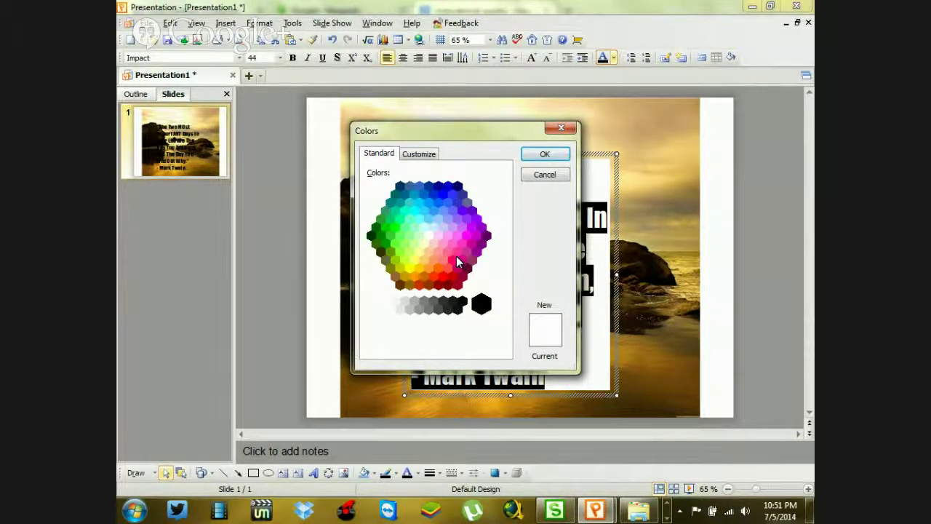
{"action": "left_click", "coordinate": [420, 251]}
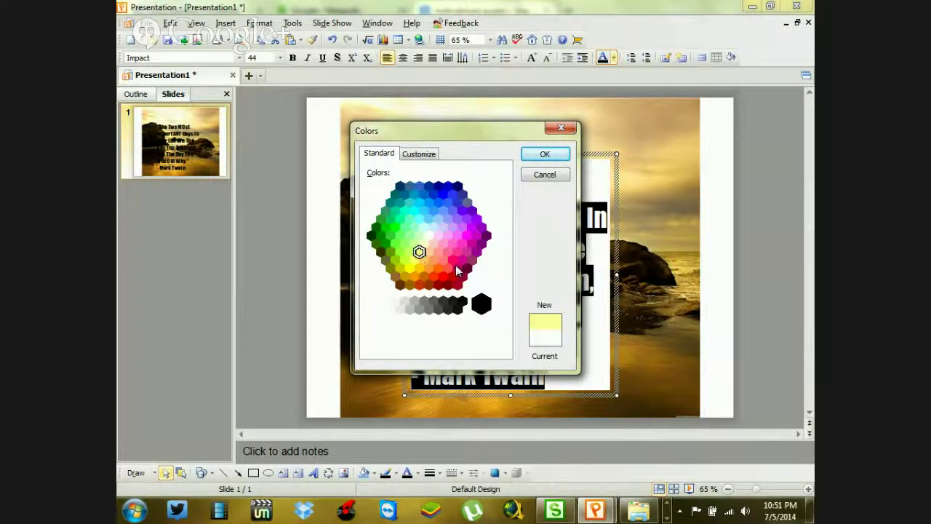
{"action": "left_click", "coordinate": [545, 155]}
{"action": "left_click", "coordinate": [269, 291]}
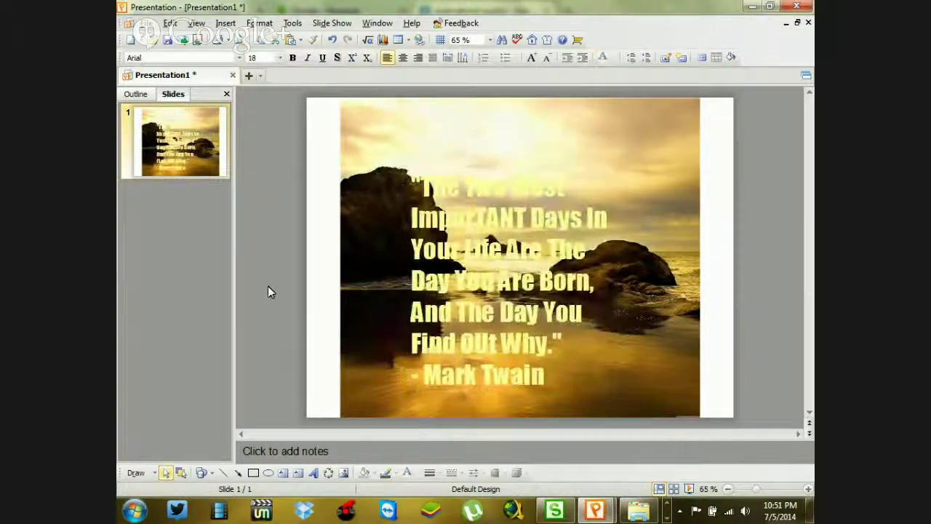
- Change the font color of the whole yellow quote back to black
{"action": "left_click", "coordinate": [526, 311]}
{"action": "left_click_drag", "start_coordinate": [539, 364], "coordinate": [413, 178]}
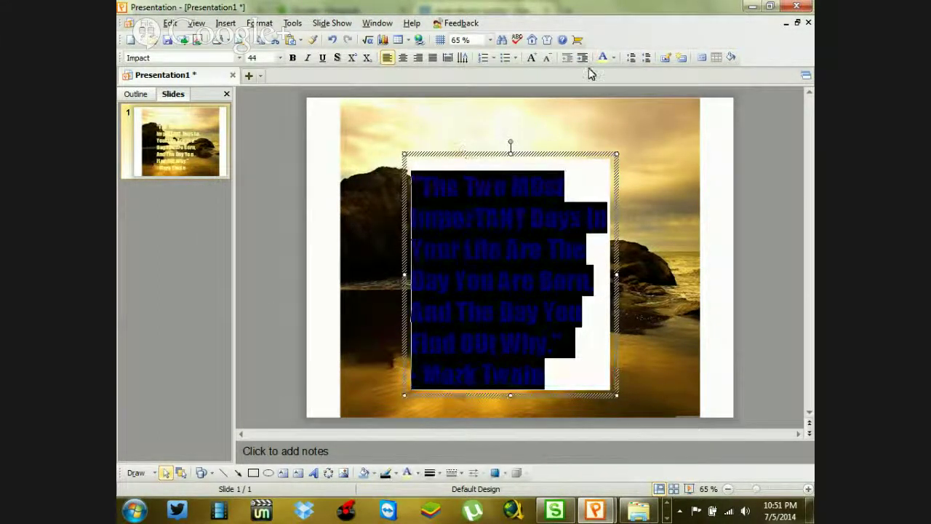
{"action": "left_click", "coordinate": [613, 58]}
{"action": "left_click", "coordinate": [619, 89]}
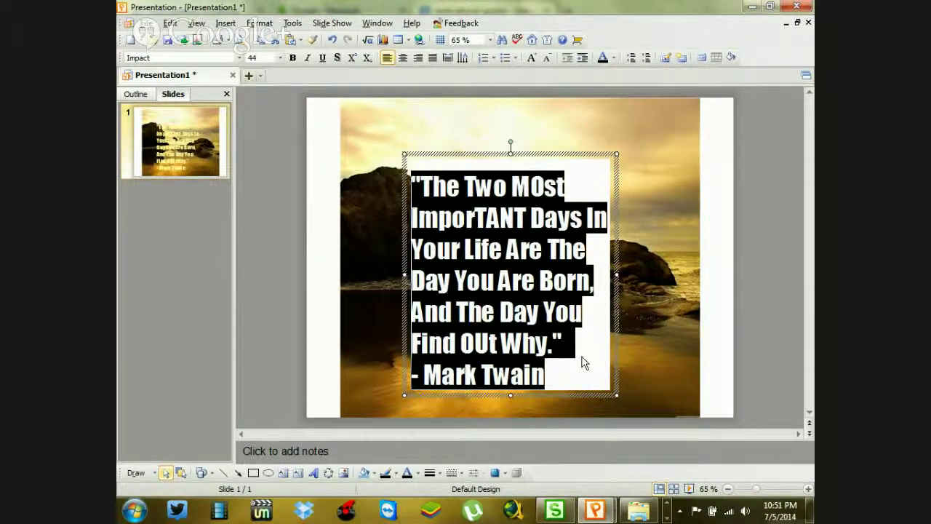
{"action": "left_click", "coordinate": [259, 296]}
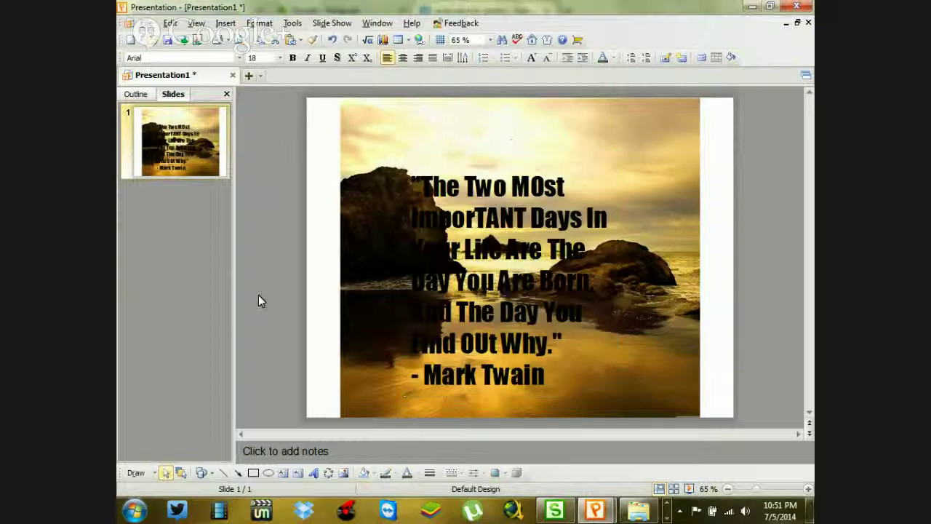
- Try a white font color on the whole quote and its attribution
{"action": "left_click", "coordinate": [513, 217]}
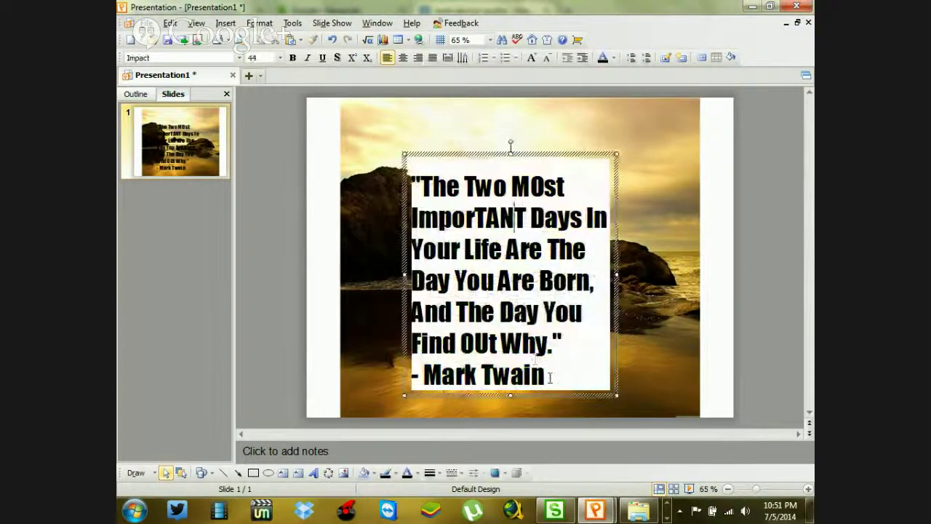
{"action": "left_click_drag", "start_coordinate": [545, 376], "coordinate": [412, 165]}
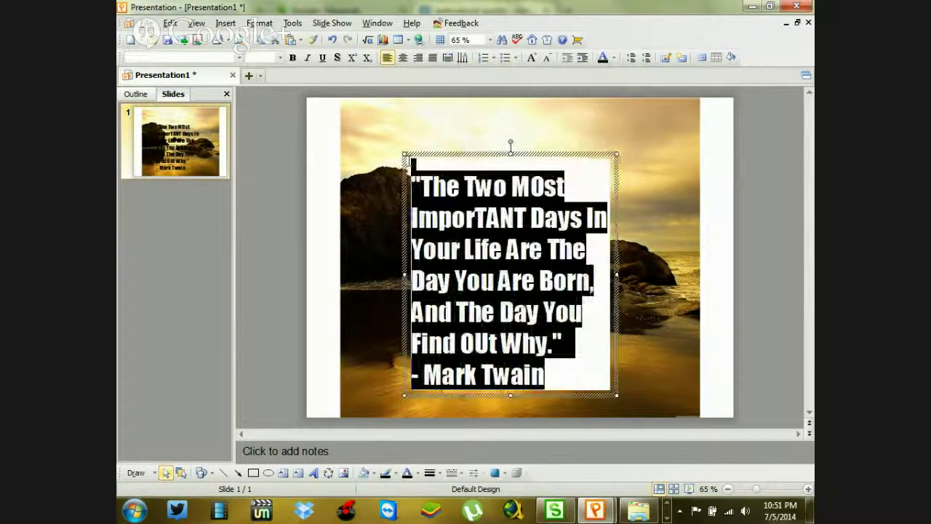
{"action": "left_click", "coordinate": [613, 58]}
{"action": "left_click", "coordinate": [603, 90]}
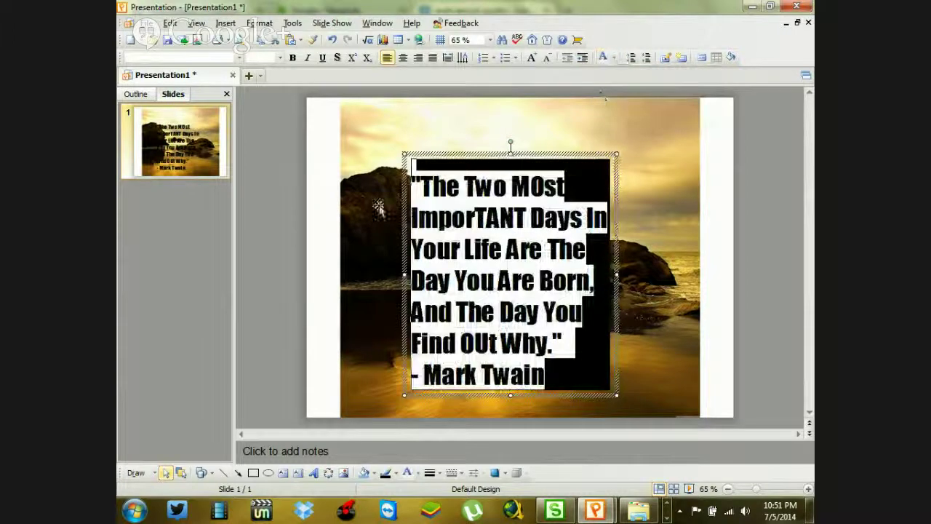
{"action": "left_click", "coordinate": [271, 236]}
- Try a custom orange font color on the whole quote and its attribution
{"action": "left_click_drag", "start_coordinate": [415, 182], "coordinate": [547, 375]}
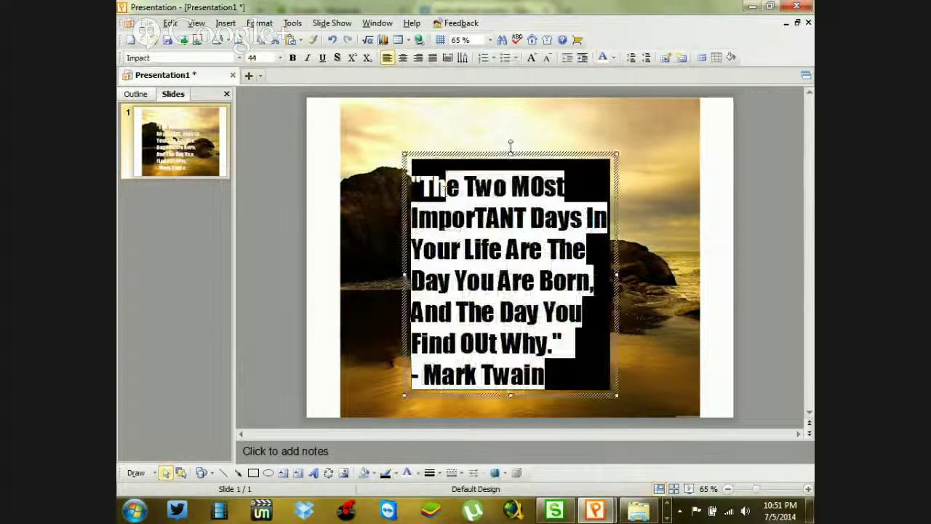
{"action": "left_click", "coordinate": [615, 58]}
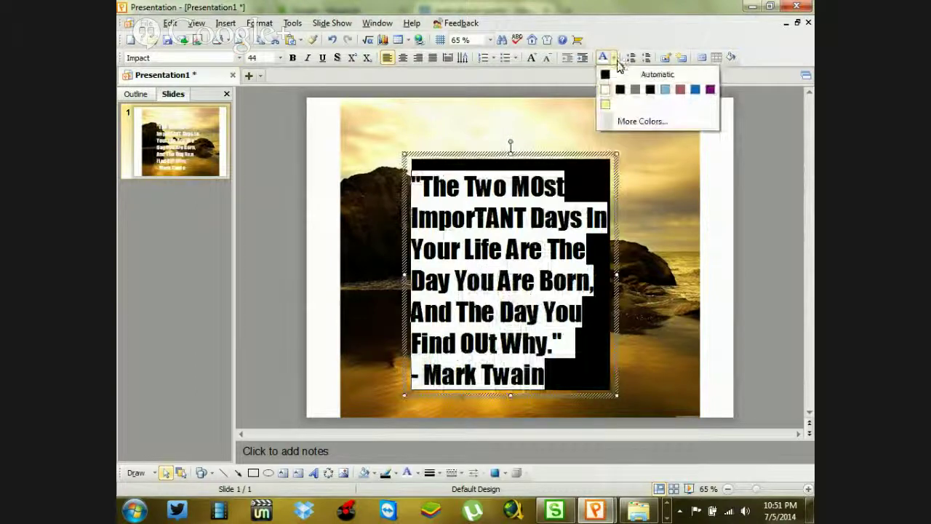
{"action": "left_click", "coordinate": [654, 122]}
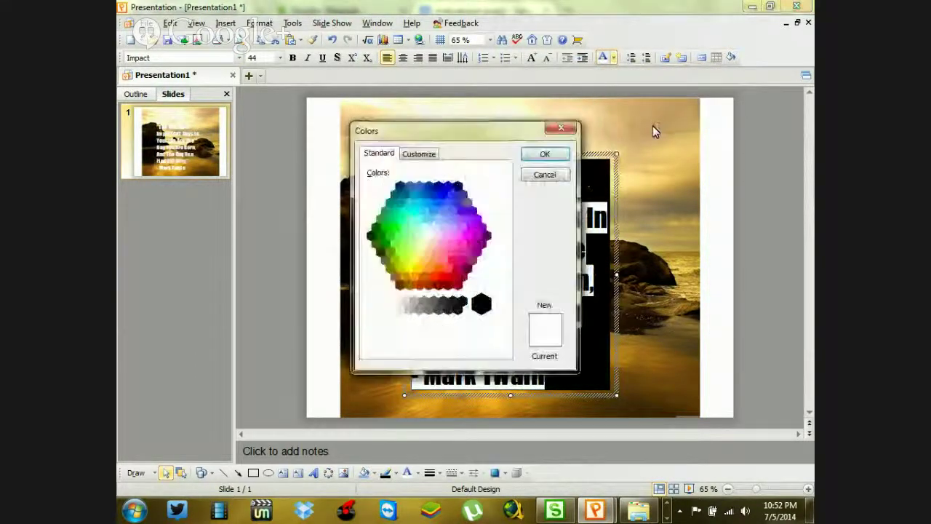
{"action": "left_click", "coordinate": [414, 276]}
{"action": "left_click", "coordinate": [545, 154]}
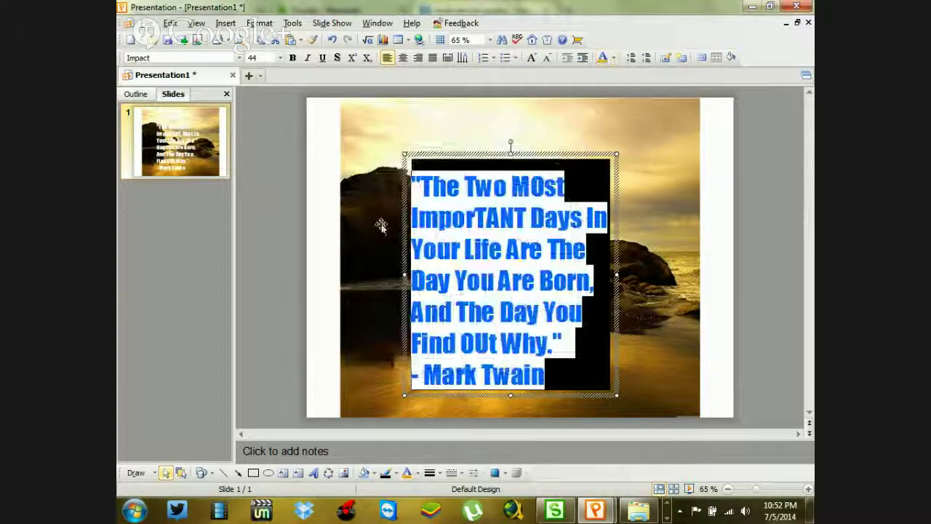
{"action": "left_click", "coordinate": [266, 222]}
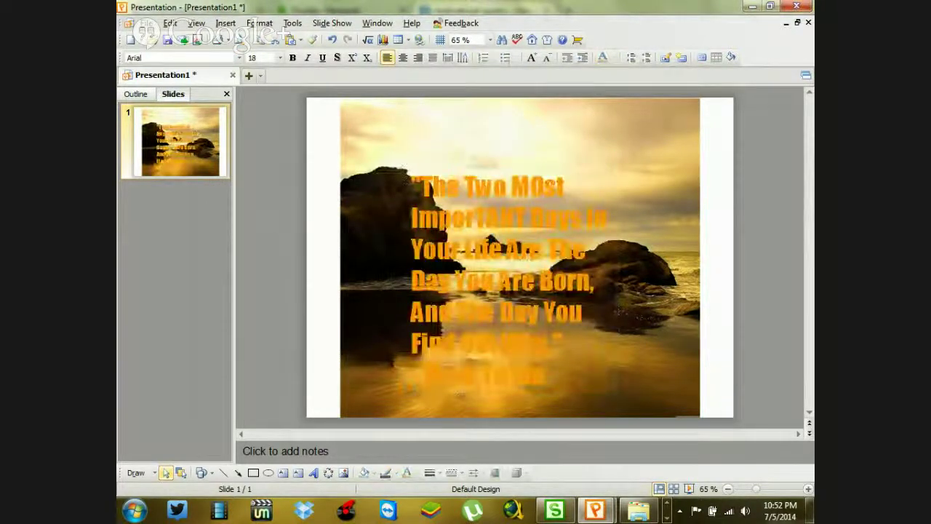
- Move the quote text box slightly up and to the right over the beach photo
{"action": "left_click", "coordinate": [555, 374]}
{"action": "left_click_drag", "start_coordinate": [554, 374], "coordinate": [384, 192]}
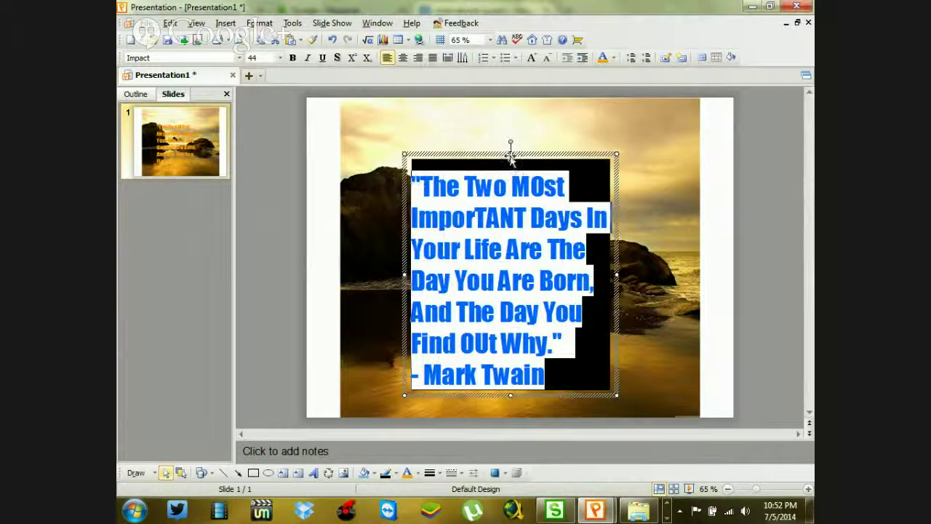
{"action": "left_click", "coordinate": [510, 155]}
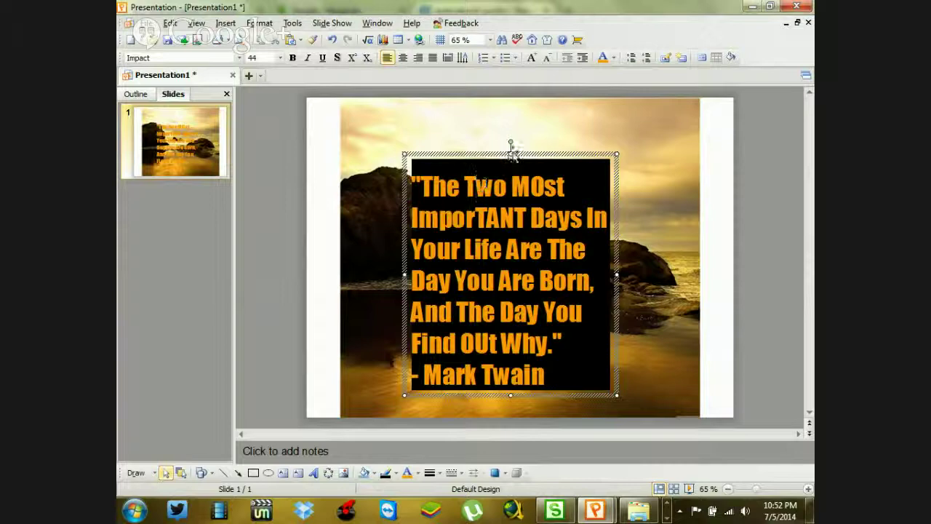
{"action": "left_click_drag", "start_coordinate": [521, 143], "coordinate": [531, 139]}
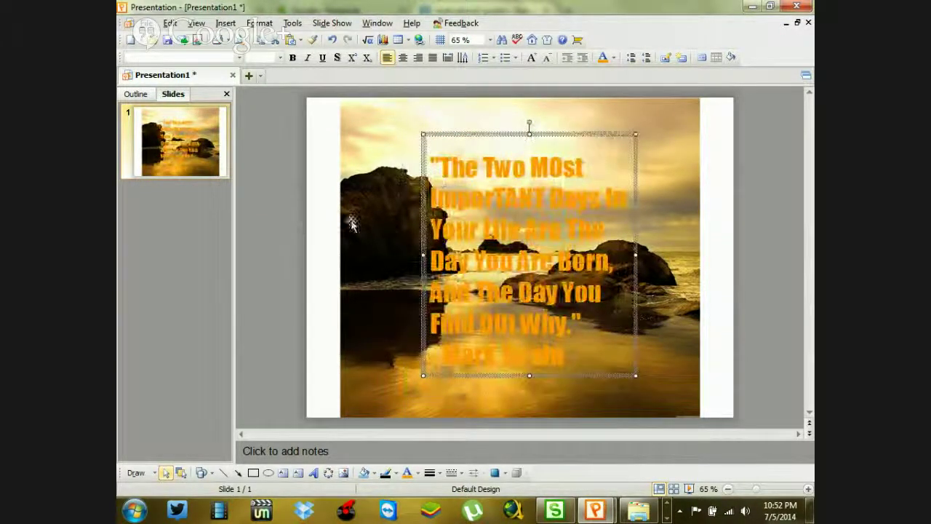
- Set the font color of the whole orange quote and its attribution to black
{"action": "left_click", "coordinate": [574, 356]}
{"action": "left_click_drag", "start_coordinate": [574, 356], "coordinate": [594, 96]}
{"action": "left_click", "coordinate": [613, 57]}
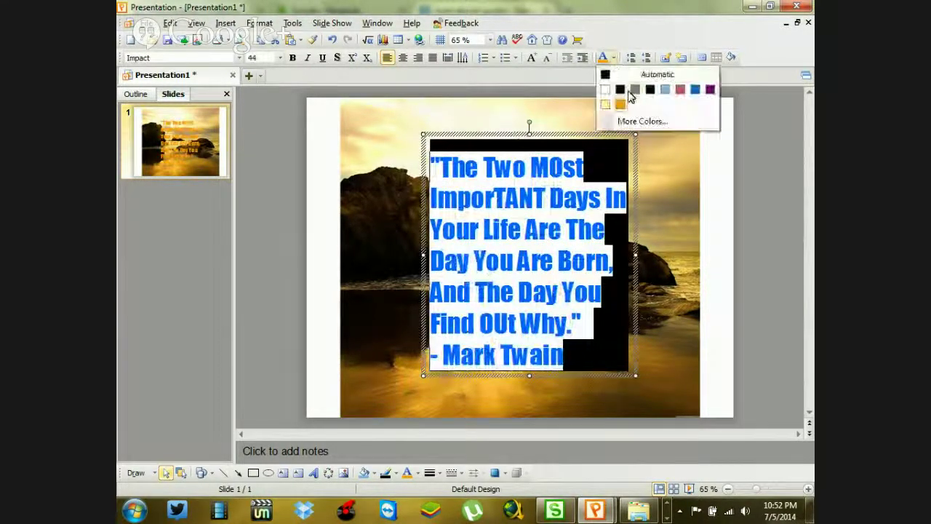
{"action": "left_click", "coordinate": [627, 96]}
{"action": "left_click", "coordinate": [265, 279]}
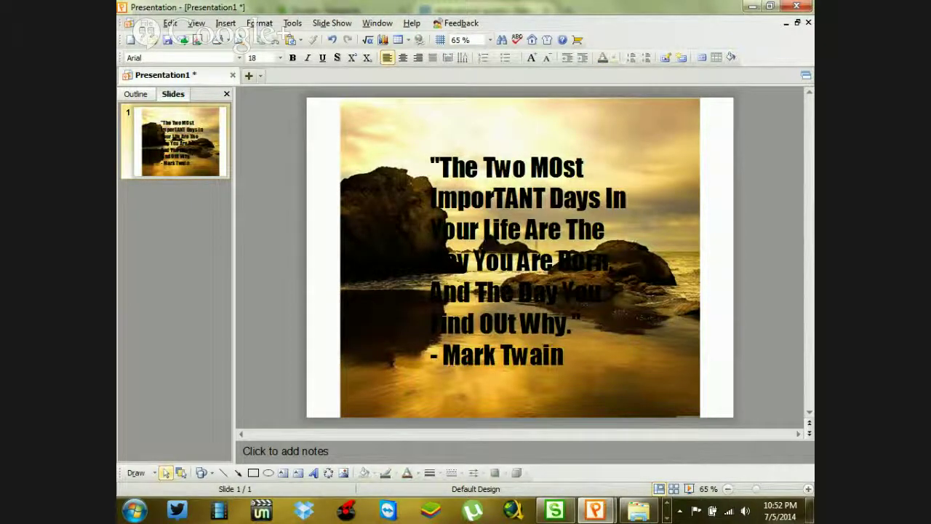
- Color only the words "Your Life Are The Day" in the quote white
{"action": "left_click", "coordinate": [449, 248]}
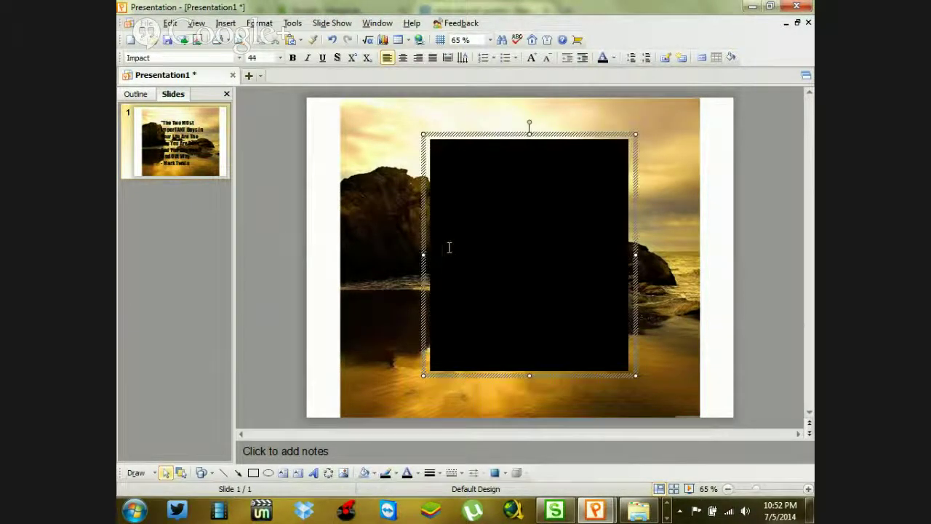
{"action": "left_click_drag", "start_coordinate": [437, 230], "coordinate": [468, 255]}
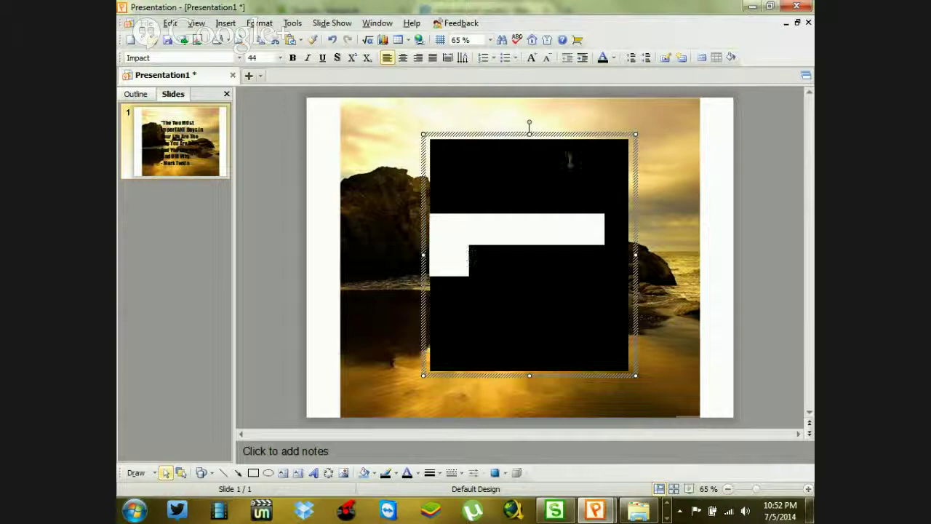
{"action": "left_click", "coordinate": [614, 58]}
{"action": "left_click", "coordinate": [604, 91]}
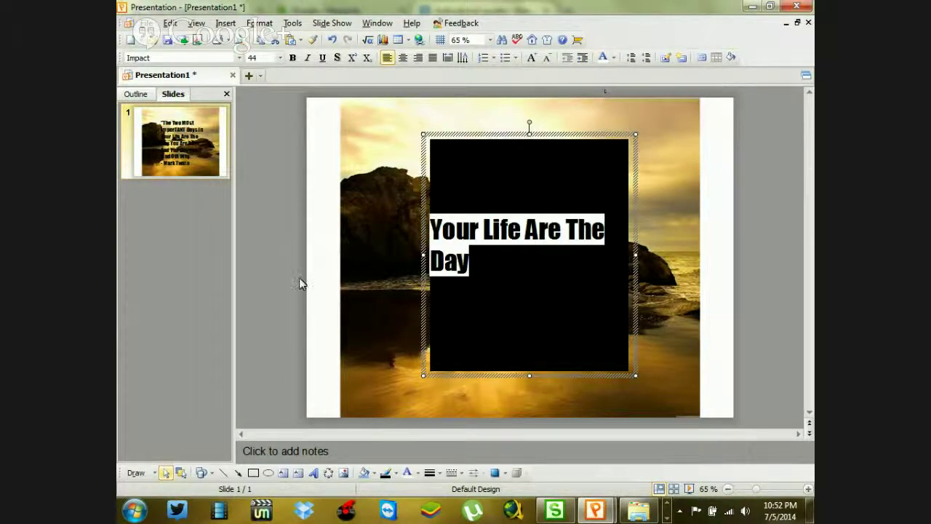
{"action": "left_click", "coordinate": [284, 282]}
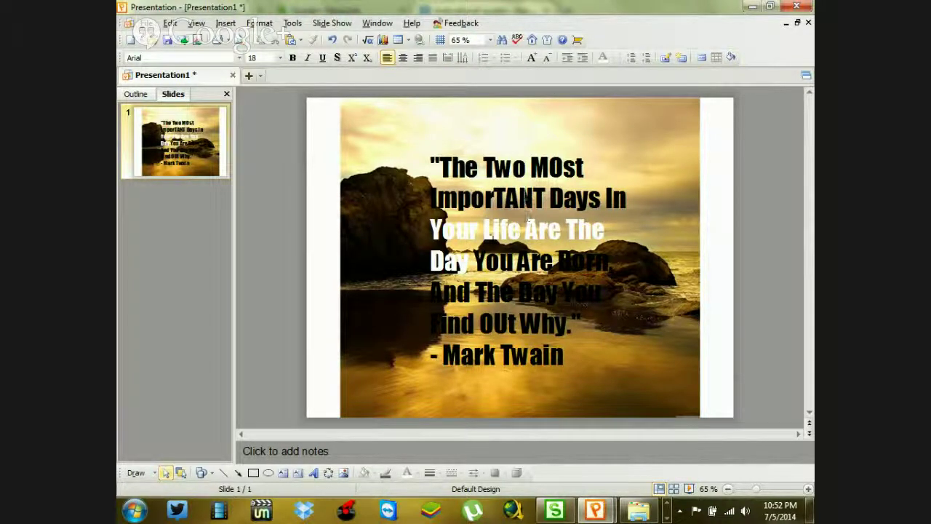
{"action": "left_click", "coordinate": [529, 216]}
{"action": "double_click", "coordinate": [545, 198]}
{"action": "left_click", "coordinate": [536, 200]}
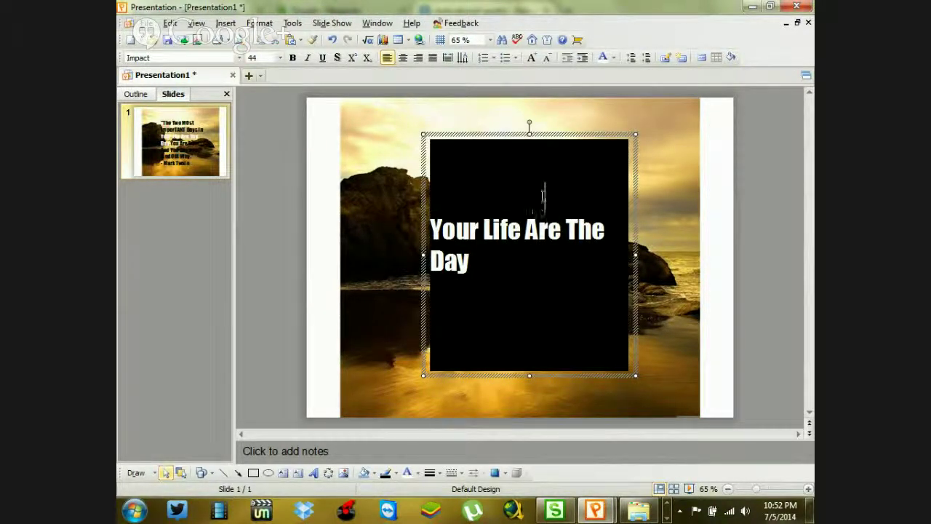
{"action": "left_click", "coordinate": [265, 285]}
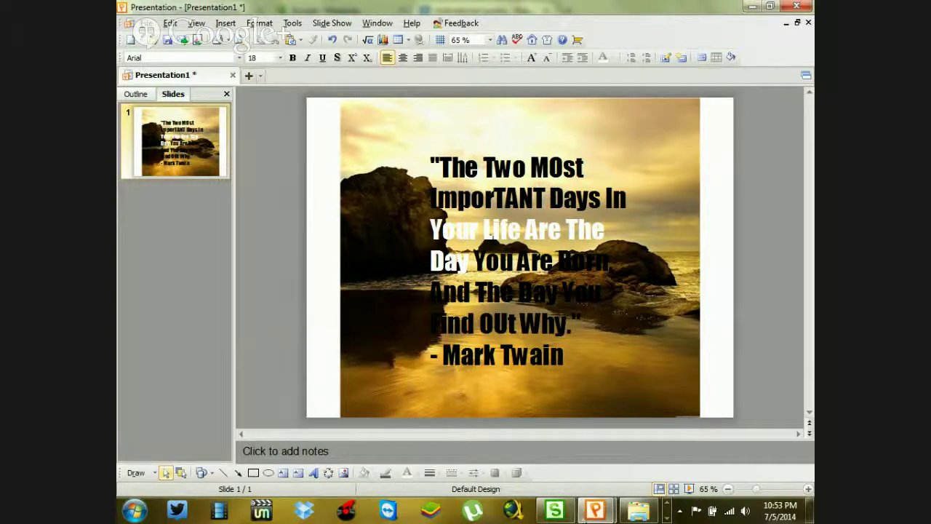
- Capture the beach photo with the Mark Twain quote using the Snipping Tool and open the Save As dialog for the snip
{"action": "left_click", "coordinate": [595, 511]}
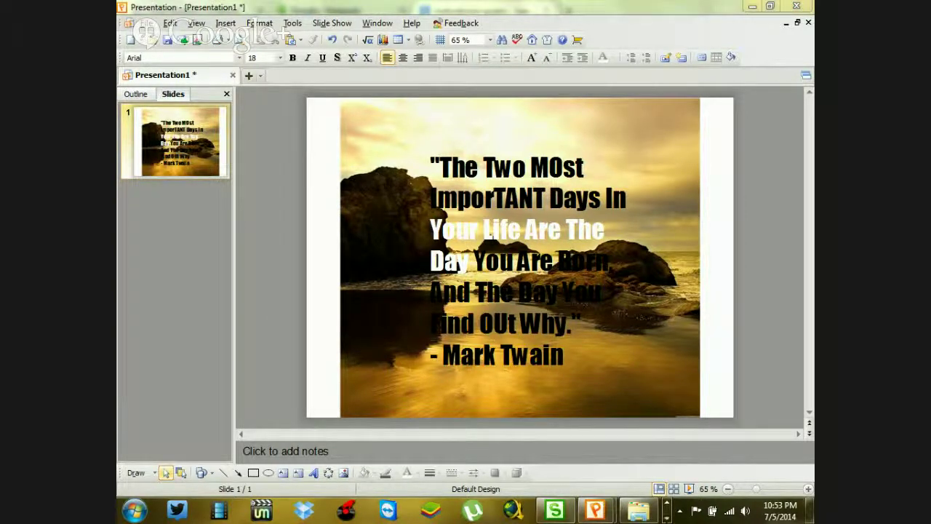
{"action": "left_click", "coordinate": [667, 516]}
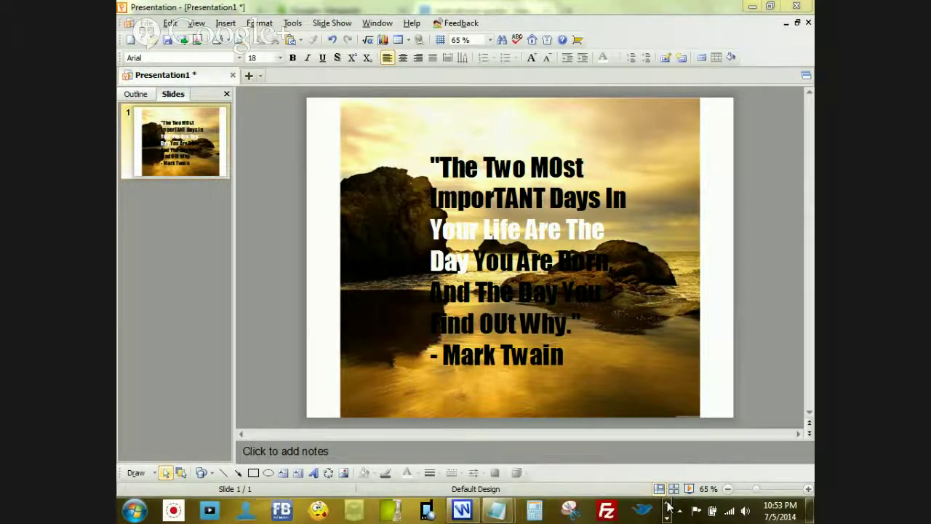
{"action": "left_click", "coordinate": [570, 512]}
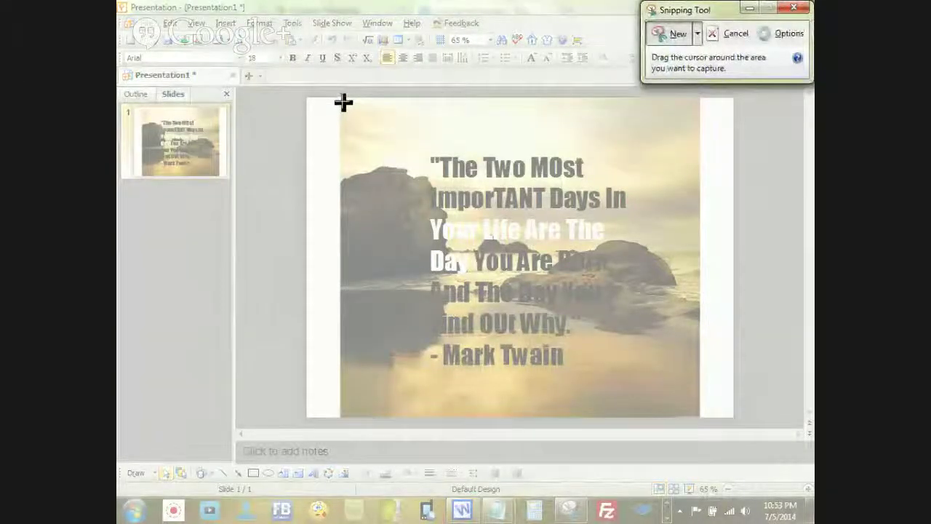
{"action": "left_click_drag", "start_coordinate": [344, 102], "coordinate": [701, 415]}
{"action": "left_click", "coordinate": [289, 27]}
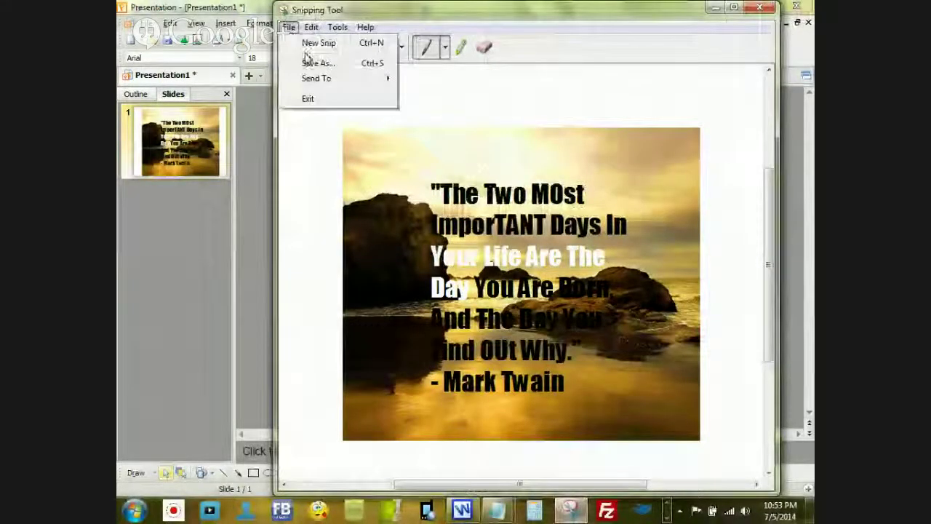
{"action": "left_click", "coordinate": [308, 63]}
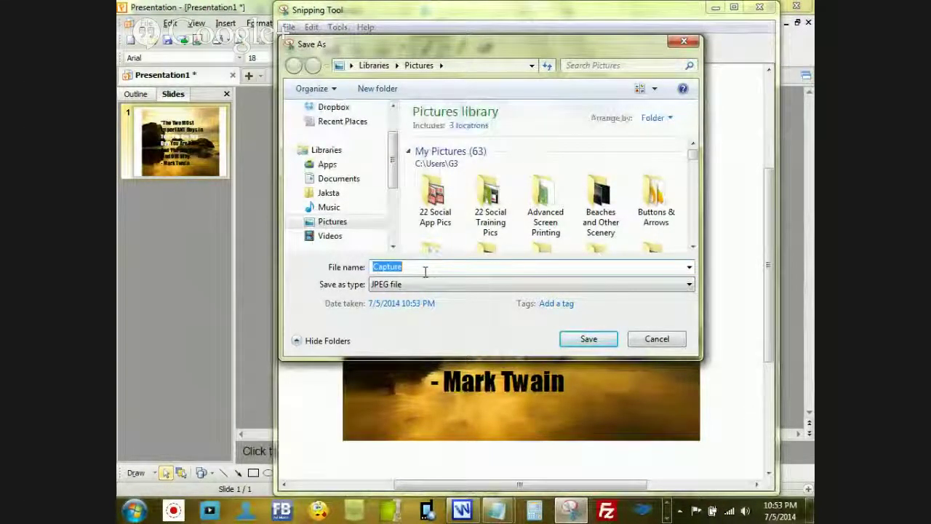
{"action": "type", "text": "Tutu"}
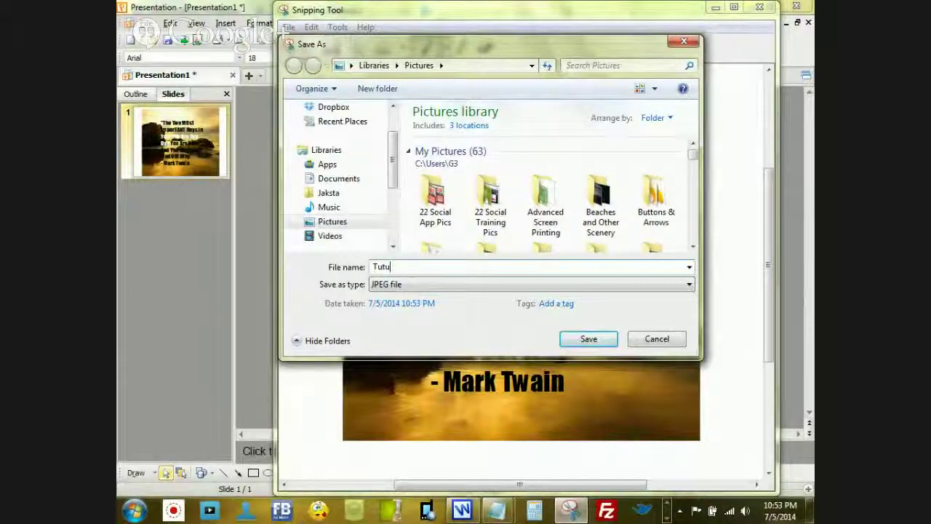
{"action": "key", "text": "BackSpace"}
{"action": "key", "text": "BackSpace"}
{"action": "key", "text": "BackSpace"}
{"action": "key", "text": "BackSpace"}
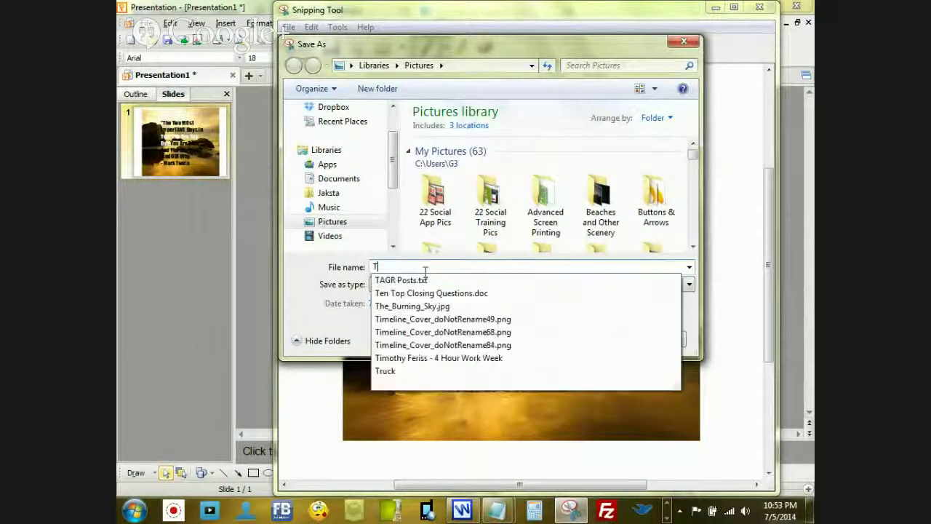
- Save the snip in the Pictures library as a JPEG named Example of Meme and close the Snipping Tool
{"action": "type", "text": "Exmape"}
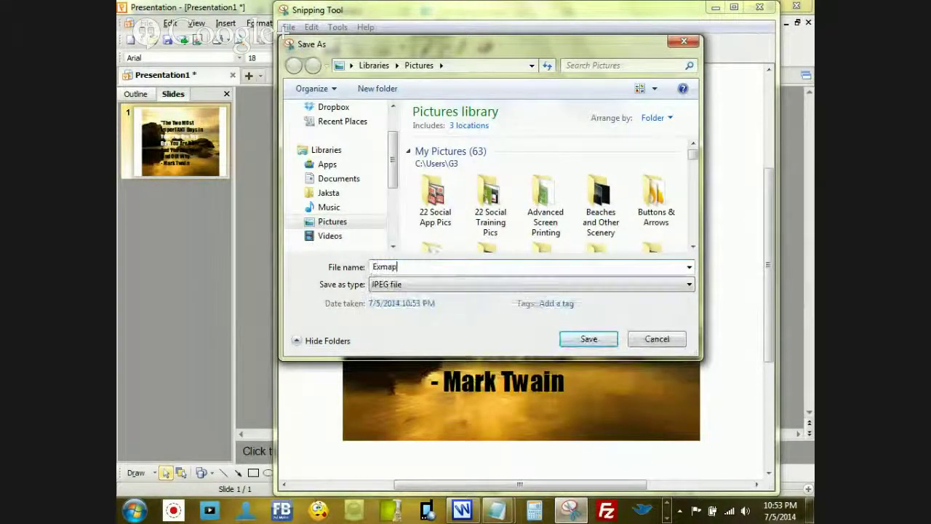
{"action": "key", "text": "BackSpace"}
{"action": "key", "text": "BackSpace"}
{"action": "key", "text": "BackSpace"}
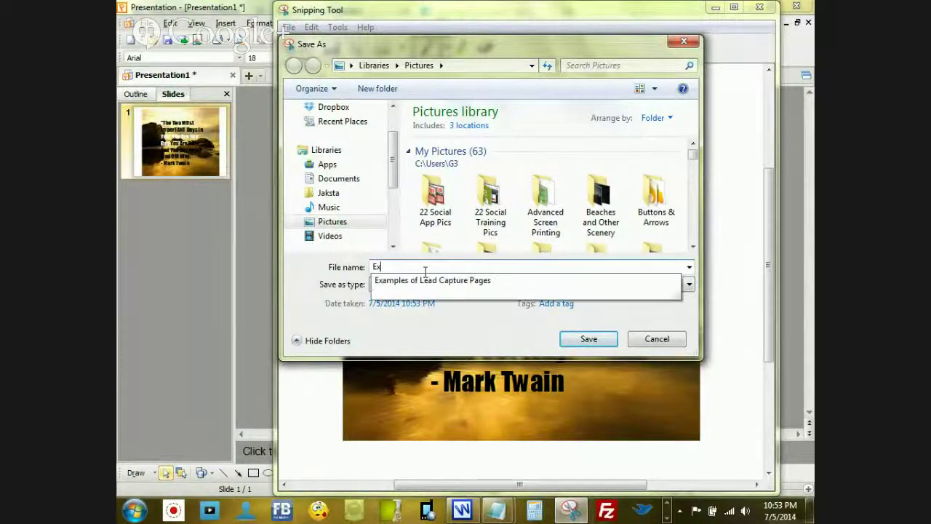
{"action": "type", "text": "ample "}
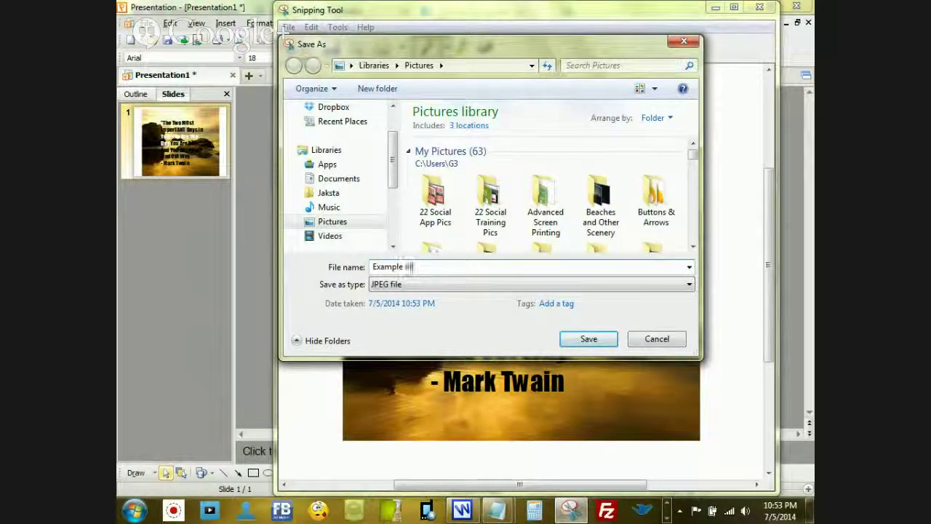
{"action": "type", "text": "of Meme"}
{"action": "key", "text": "Return"}
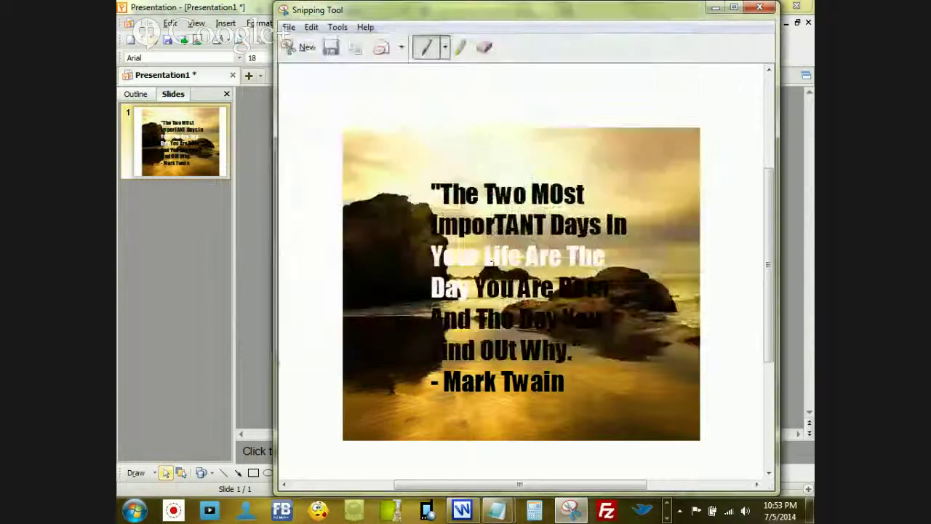
{"action": "left_click", "coordinate": [759, 7]}
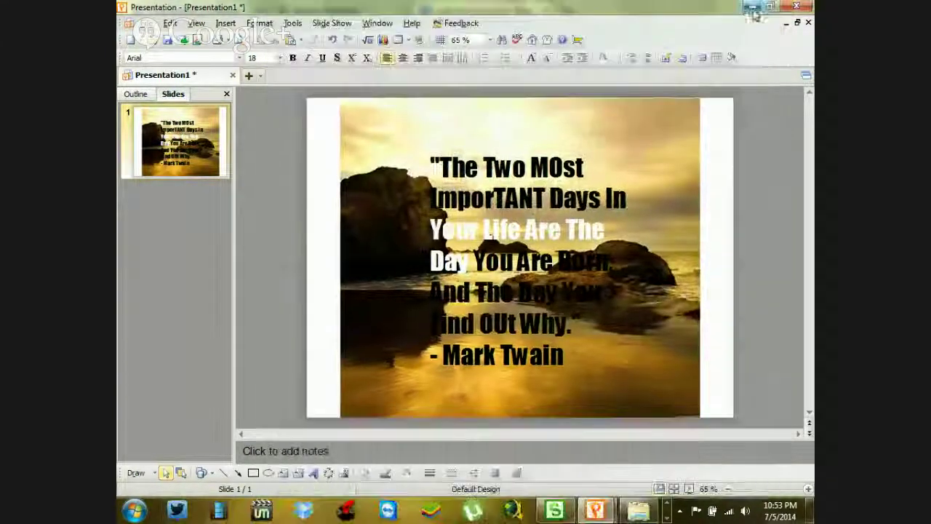
- Find the saved Example of Meme image in the Pictures library and open it in the image viewer
{"action": "left_click", "coordinate": [128, 512]}
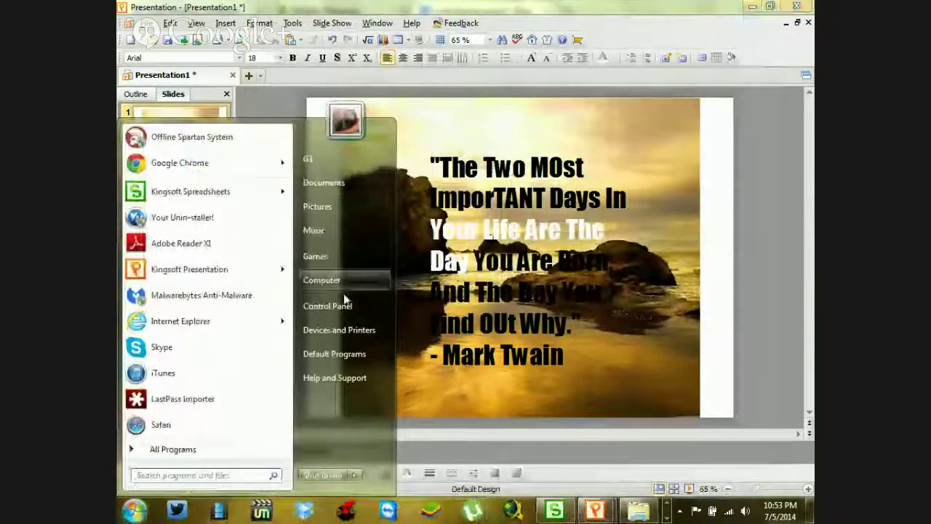
{"action": "left_click", "coordinate": [358, 216]}
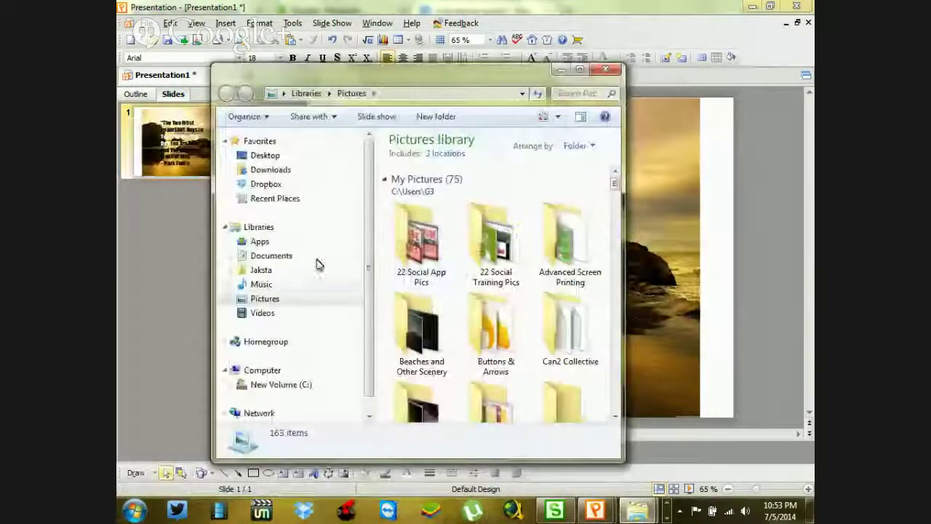
{"action": "scroll", "coordinate": [502, 342], "scroll_direction": "down", "scroll_amount": 5}
{"action": "scroll", "coordinate": [508, 343], "scroll_direction": "down", "scroll_amount": 5}
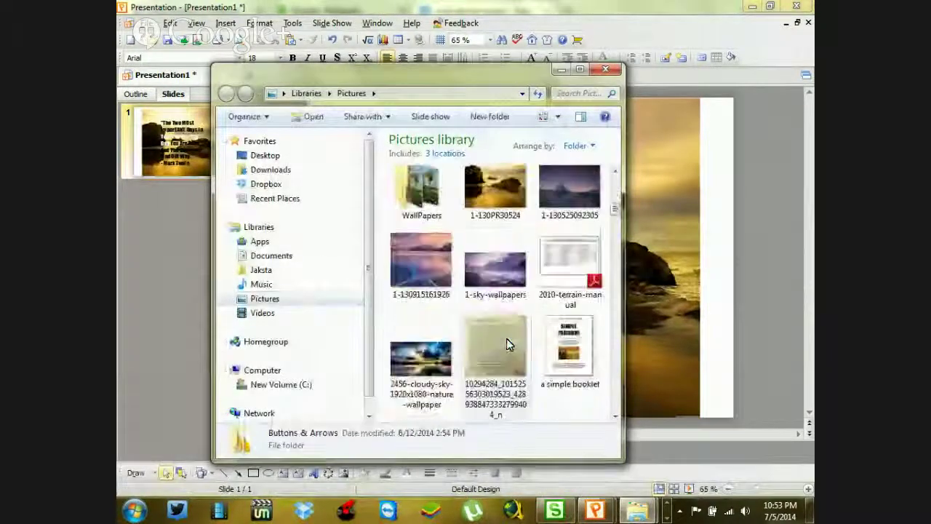
{"action": "scroll", "coordinate": [508, 343], "scroll_direction": "down", "scroll_amount": 3}
{"action": "scroll", "coordinate": [506, 338], "scroll_direction": "down", "scroll_amount": 5}
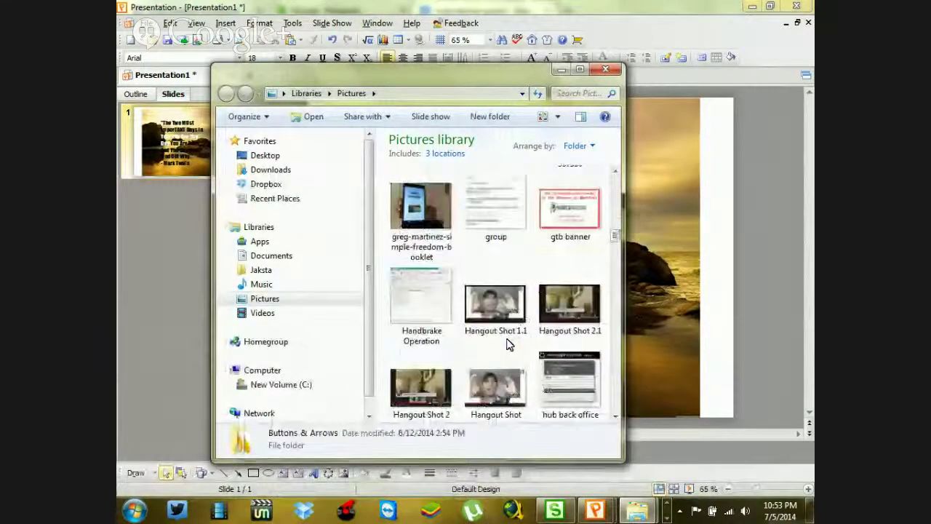
{"action": "scroll", "coordinate": [507, 343], "scroll_direction": "down", "scroll_amount": 2}
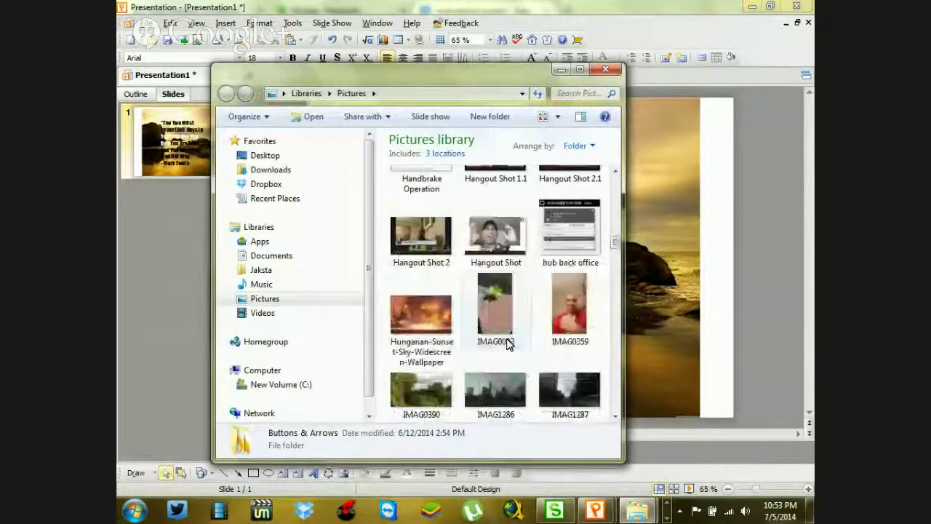
{"action": "scroll", "coordinate": [508, 344], "scroll_direction": "up", "scroll_amount": 5}
{"action": "double_click", "coordinate": [475, 305]}
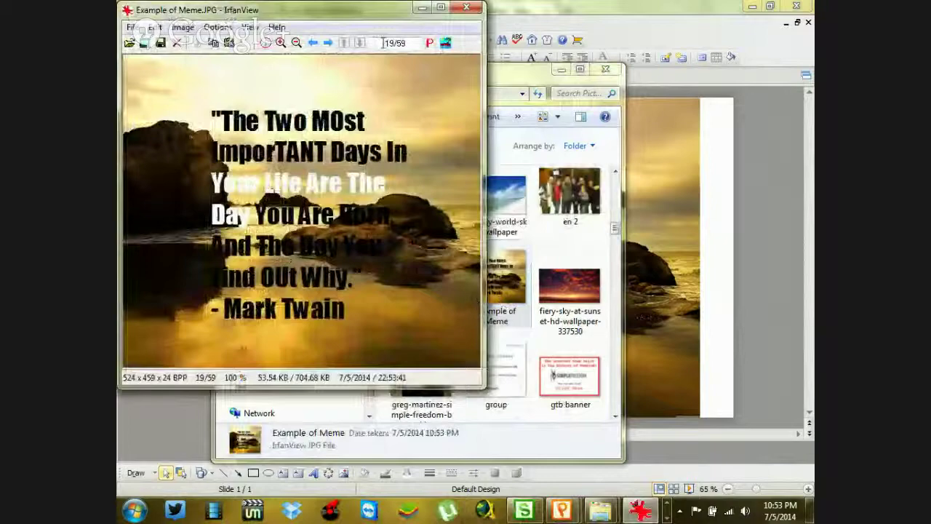
- View the meme image in the maximized viewer window and close the viewer
{"action": "left_click_drag", "start_coordinate": [355, 21], "coordinate": [415, 25]}
{"action": "left_click", "coordinate": [499, 13]}
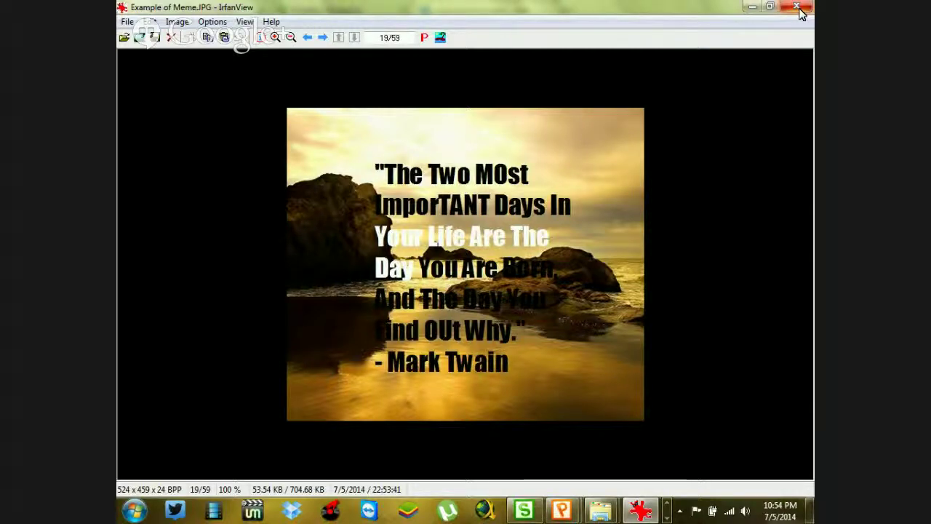
{"action": "left_click", "coordinate": [798, 8]}
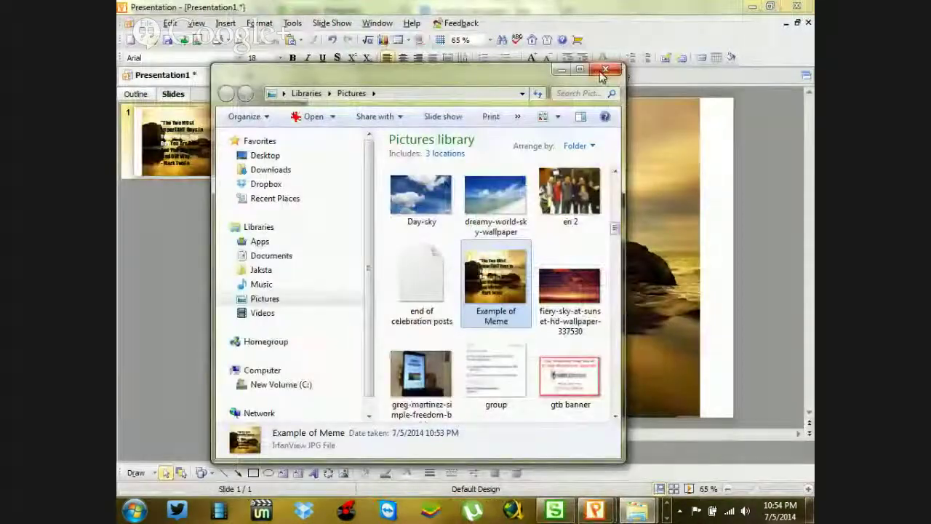
- Switch to Firefox with the motivational quotes image results and show the related "Then Peter why are you here?" quote picture
{"action": "left_click_drag", "start_coordinate": [527, 81], "coordinate": [470, 45]}
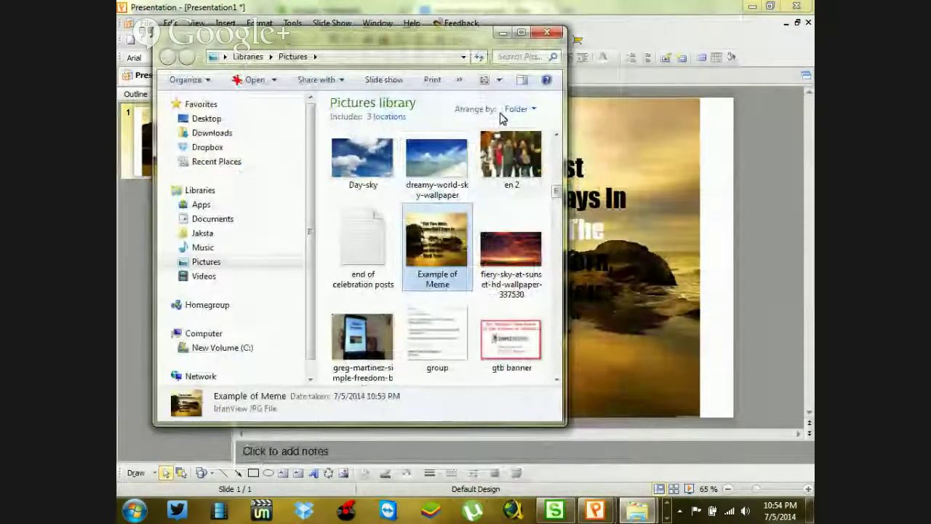
{"action": "left_click", "coordinate": [503, 32]}
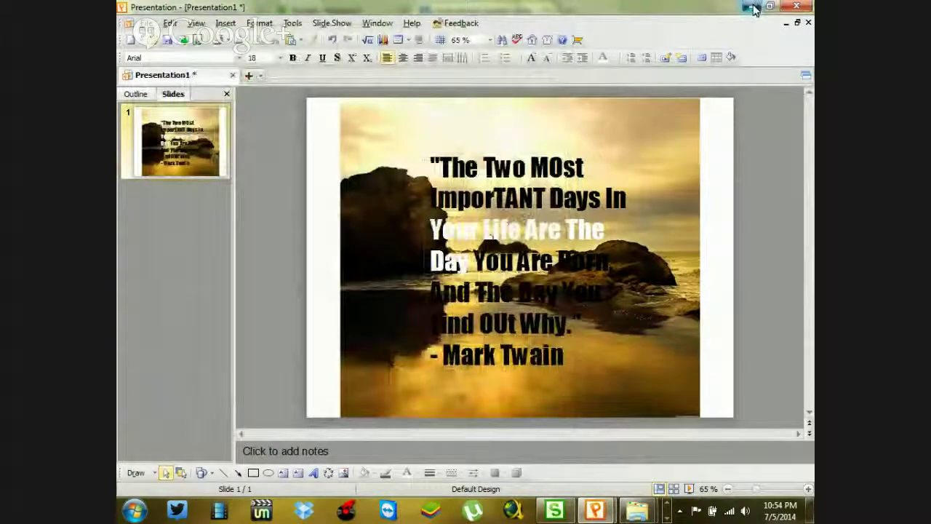
{"action": "left_click", "coordinate": [752, 7]}
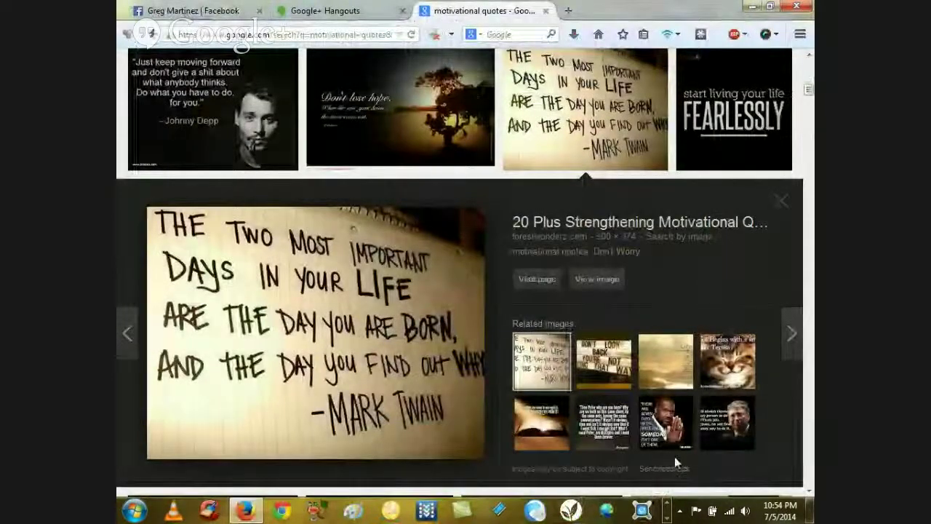
{"action": "left_click", "coordinate": [601, 435]}
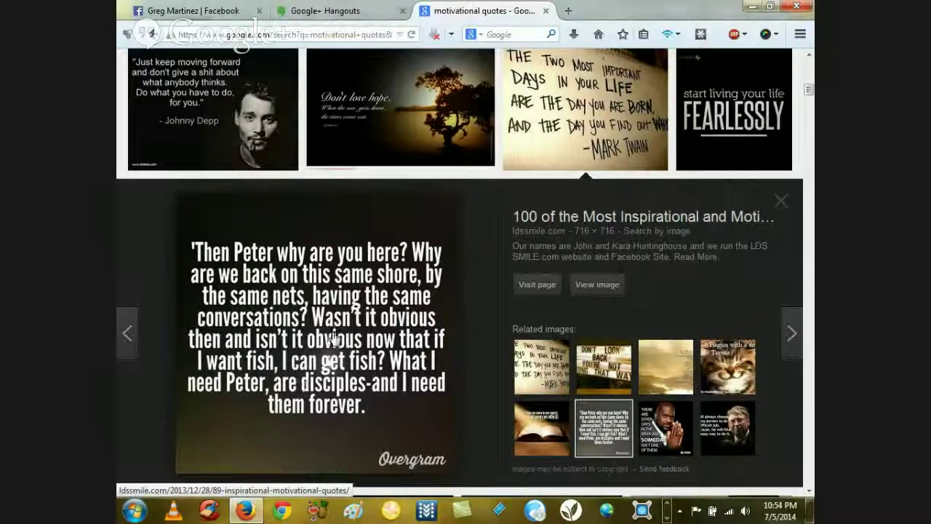
- Save the "Then Peter why are you here?" quote image to the Pictures library as Example of Meme 2.JPG
{"action": "right_click", "coordinate": [304, 325]}
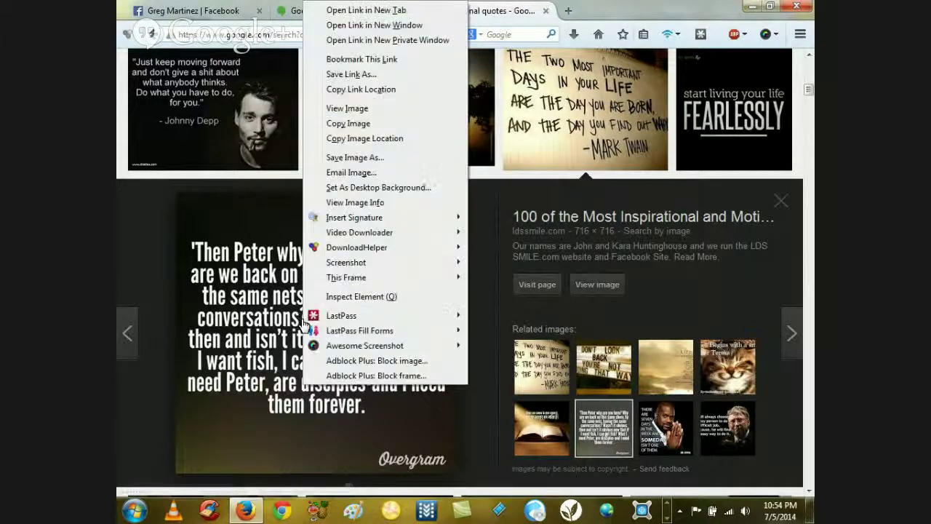
{"action": "left_click", "coordinate": [379, 157]}
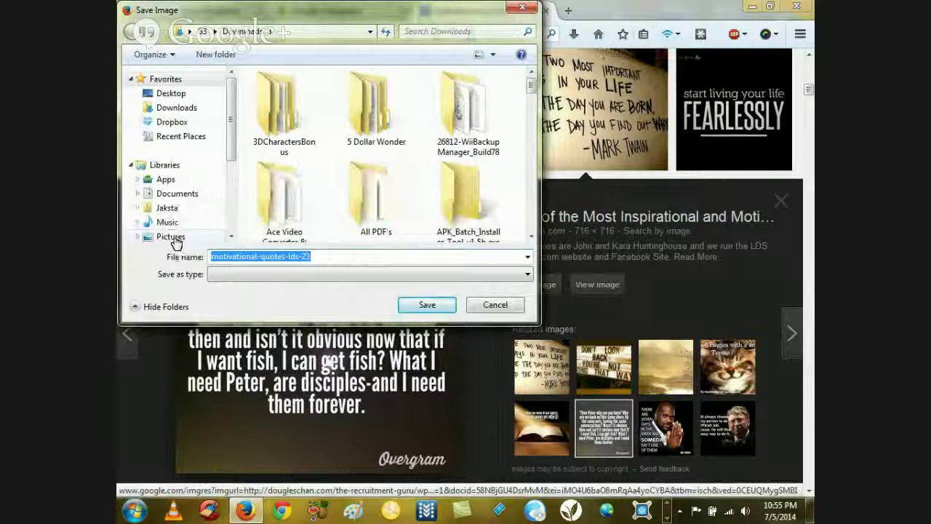
{"action": "scroll", "coordinate": [184, 240], "scroll_direction": "down", "scroll_amount": 1}
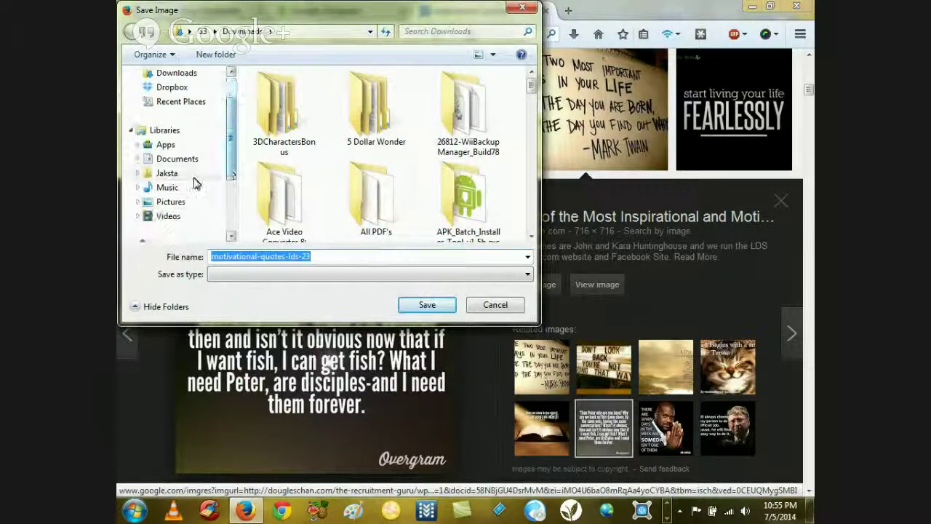
{"action": "left_click", "coordinate": [179, 203]}
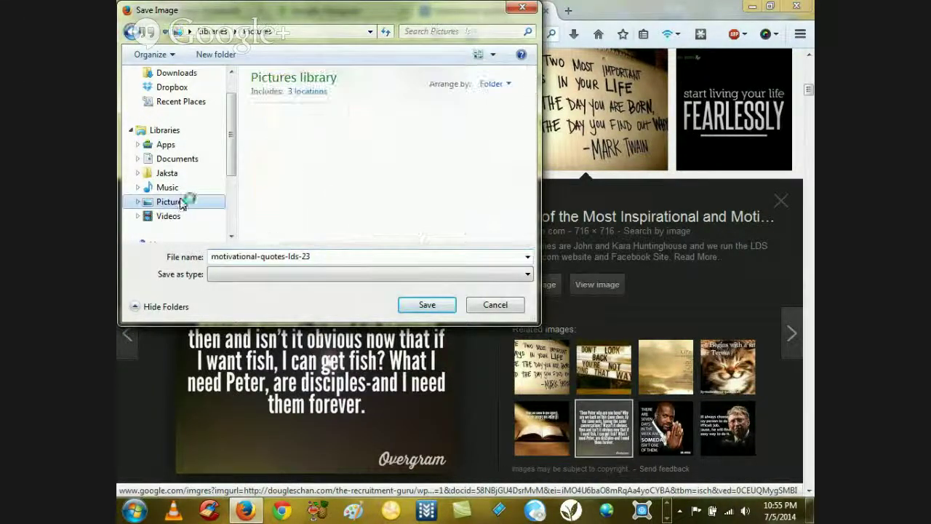
{"action": "triple_click", "coordinate": [297, 256]}
{"action": "type", "text": "e"}
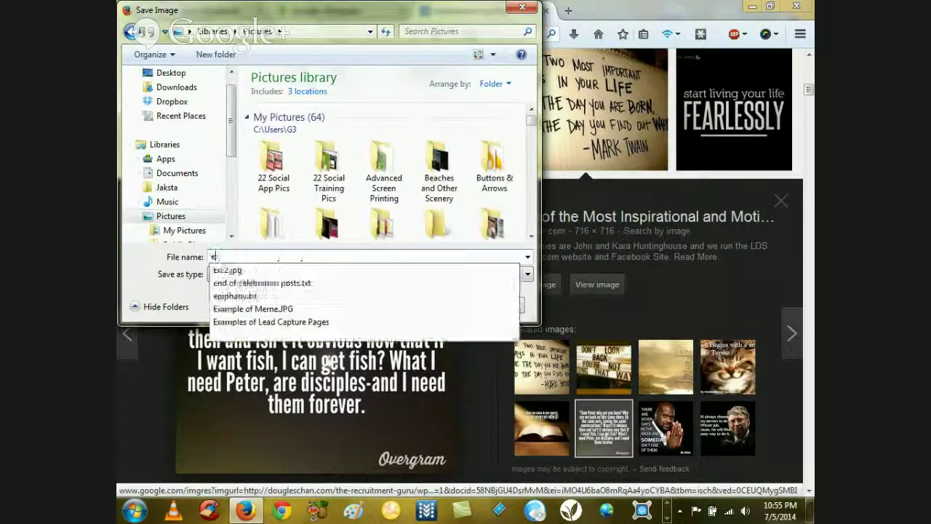
{"action": "type", "text": "xample"}
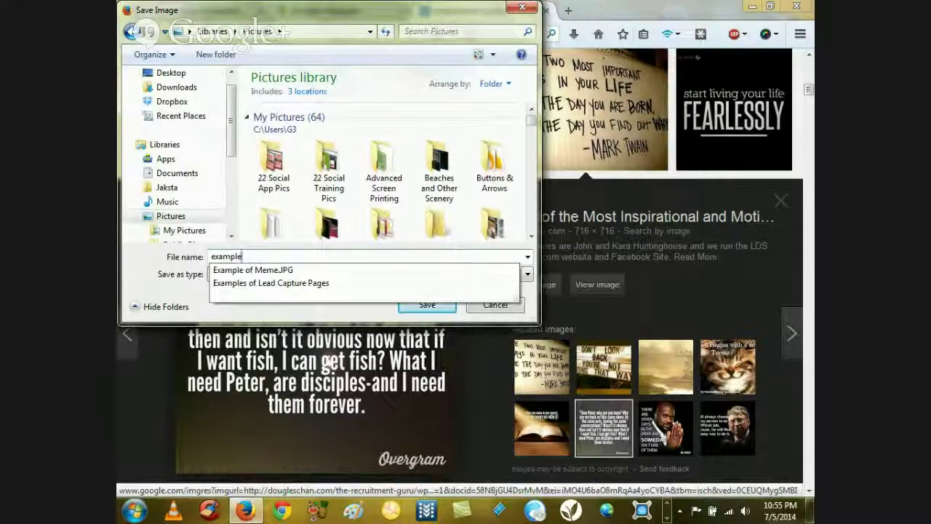
{"action": "key", "text": "Down"}
{"action": "left_click", "coordinate": [277, 256]}
{"action": "type", "text": "2.JPG"}
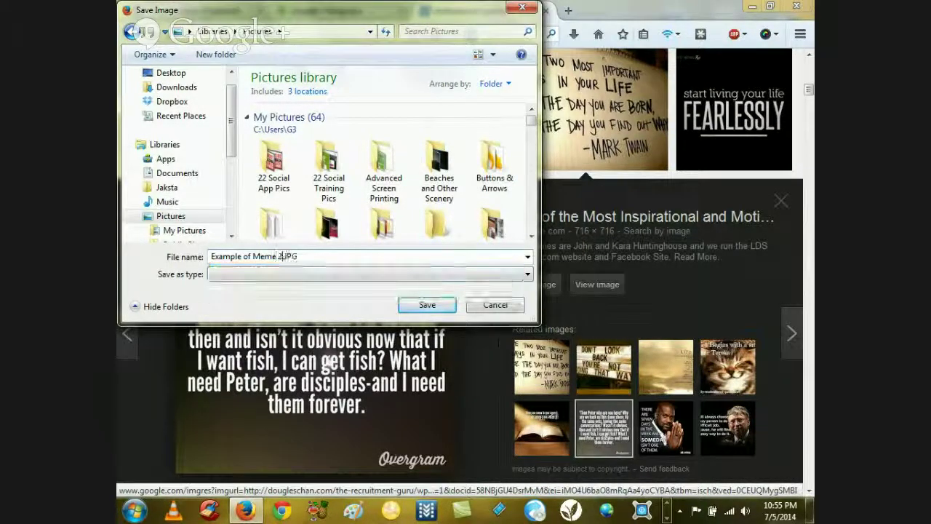
{"action": "key", "text": "Return"}
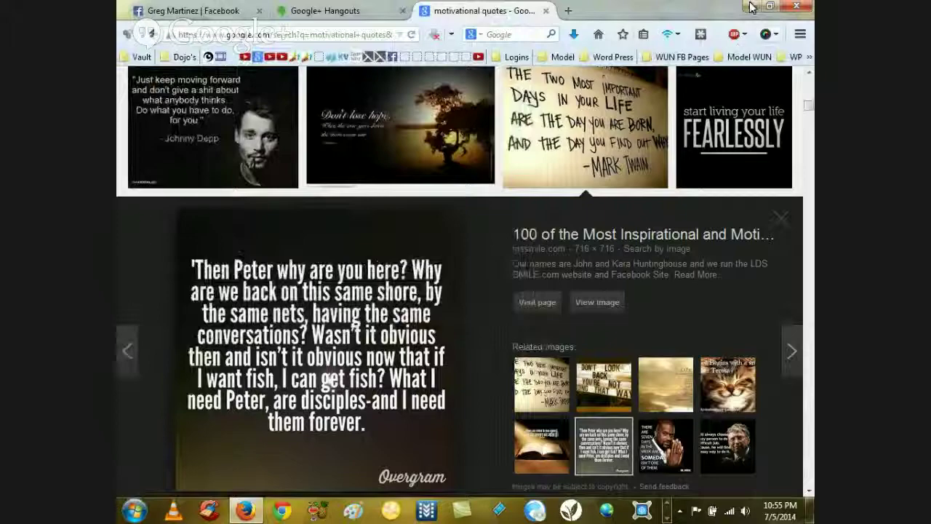
- Minimize the browser and open the Pictures library to check for the Example of Meme 2 file
{"action": "left_click", "coordinate": [752, 7]}
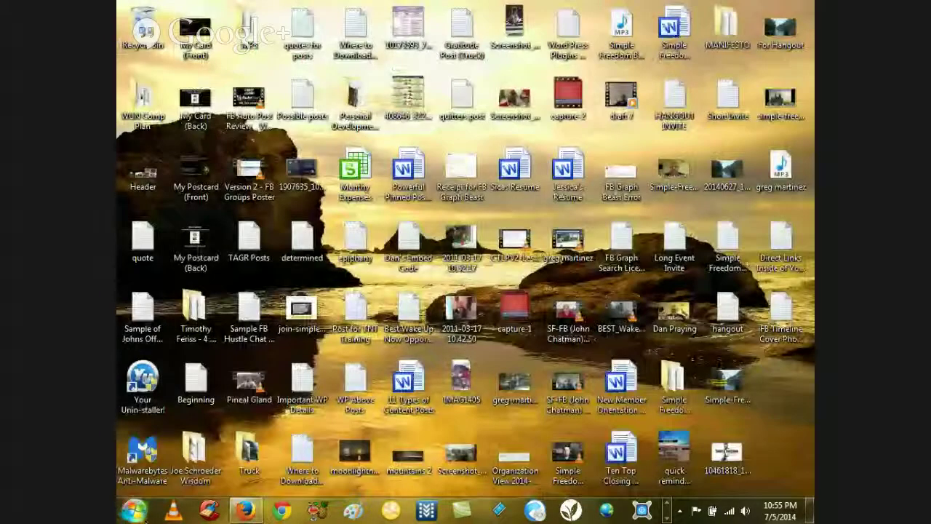
{"action": "left_click", "coordinate": [134, 510]}
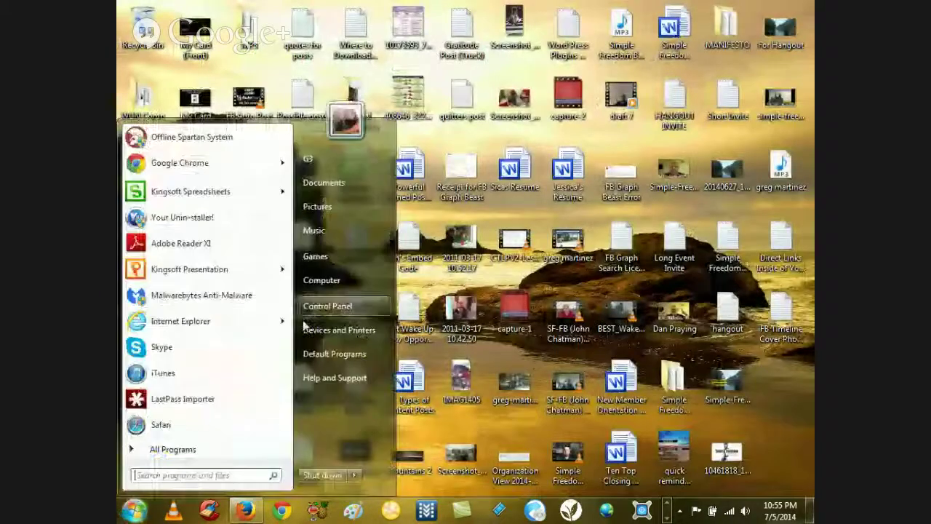
{"action": "left_click", "coordinate": [334, 208]}
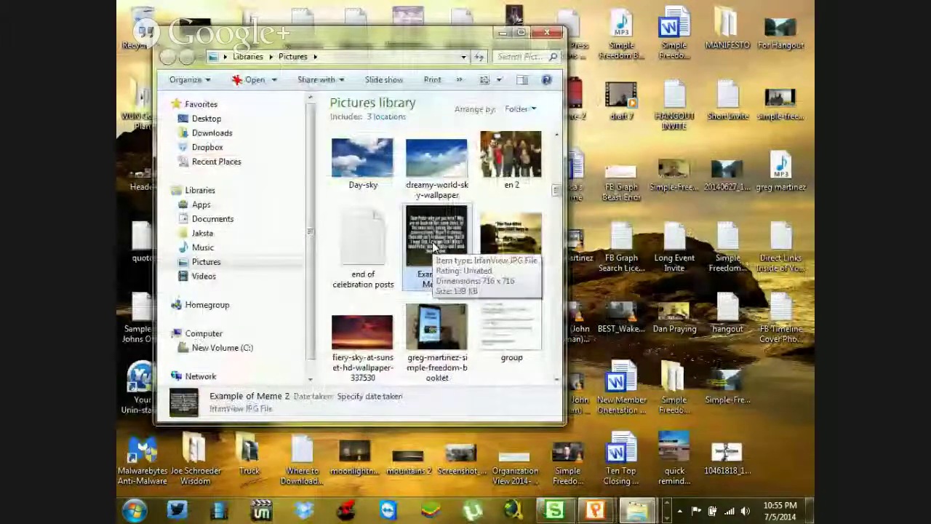
- Open Example of Meme 2 in IrfanView and crop it to about 703 x 564 pixels around the quote, excluding the Overgram watermark
{"action": "double_click", "coordinate": [433, 247]}
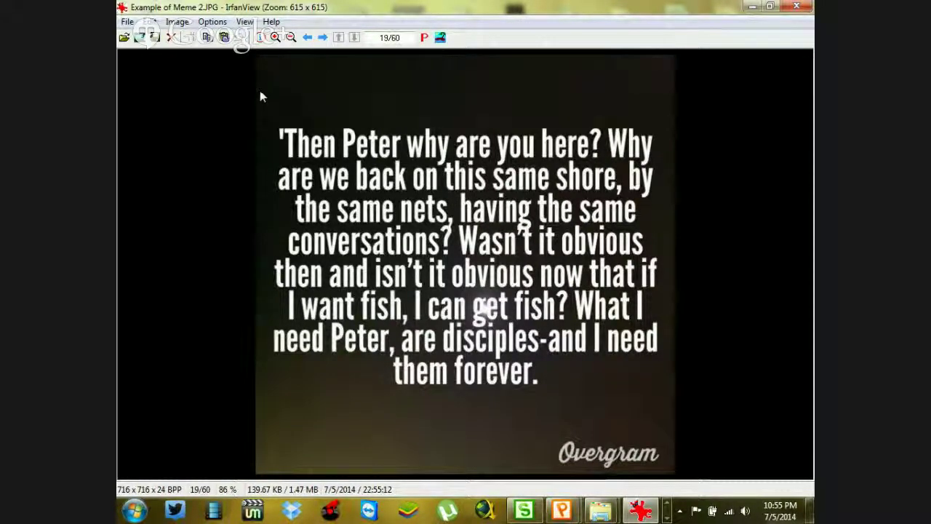
{"action": "left_click_drag", "start_coordinate": [259, 90], "coordinate": [672, 420]}
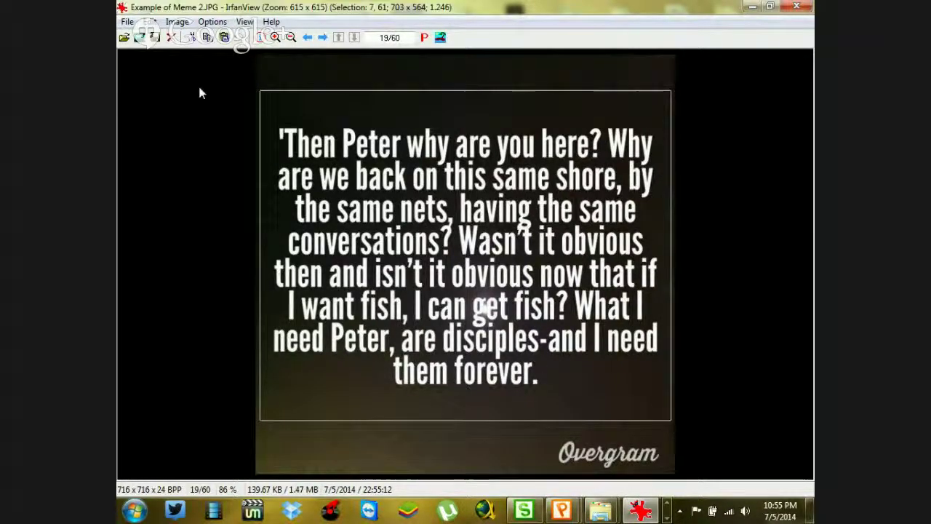
{"action": "left_click", "coordinate": [150, 22]}
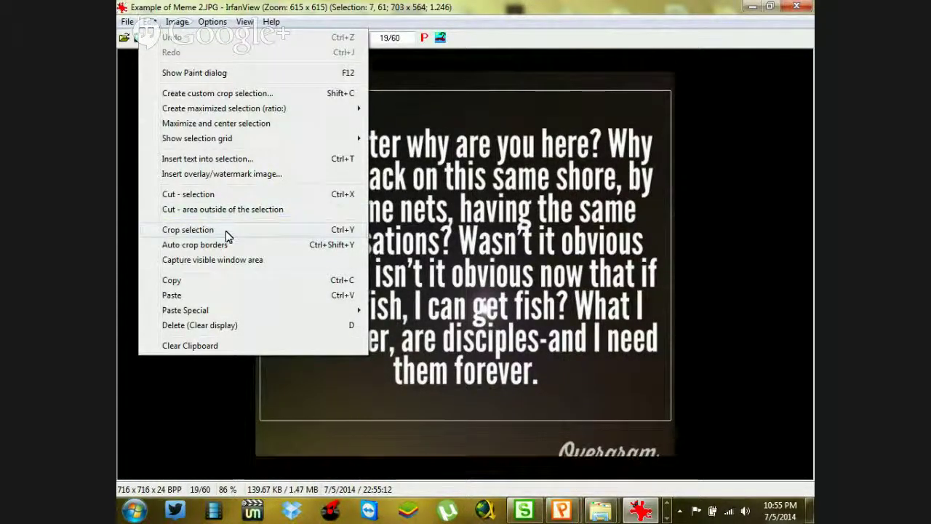
{"action": "left_click", "coordinate": [187, 229]}
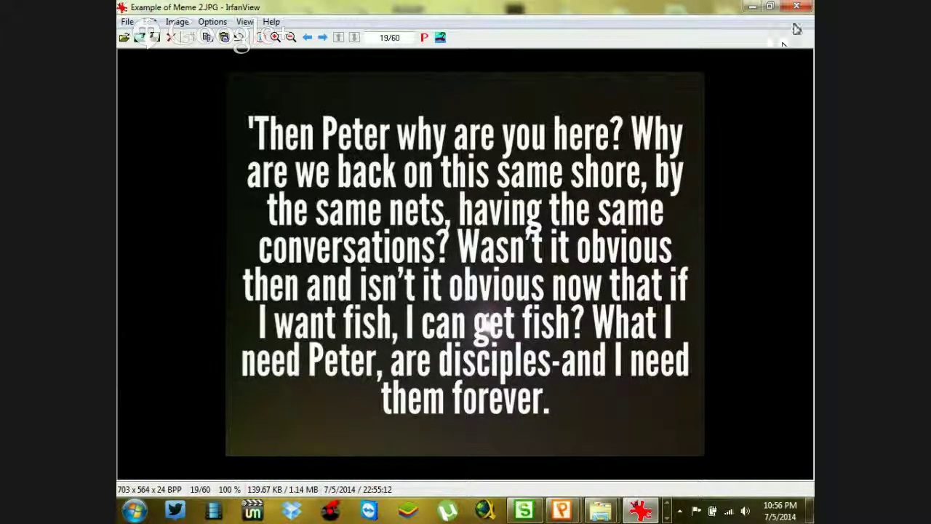
- Bring up the taskbar row of programs that contains Firefox and Chrome
{"action": "left_click", "coordinate": [668, 518]}
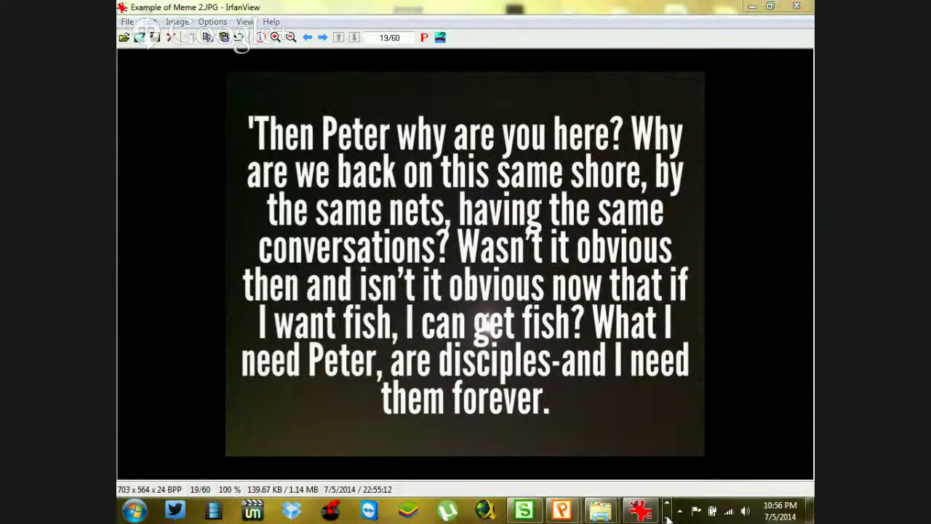
{"action": "left_click", "coordinate": [668, 515]}
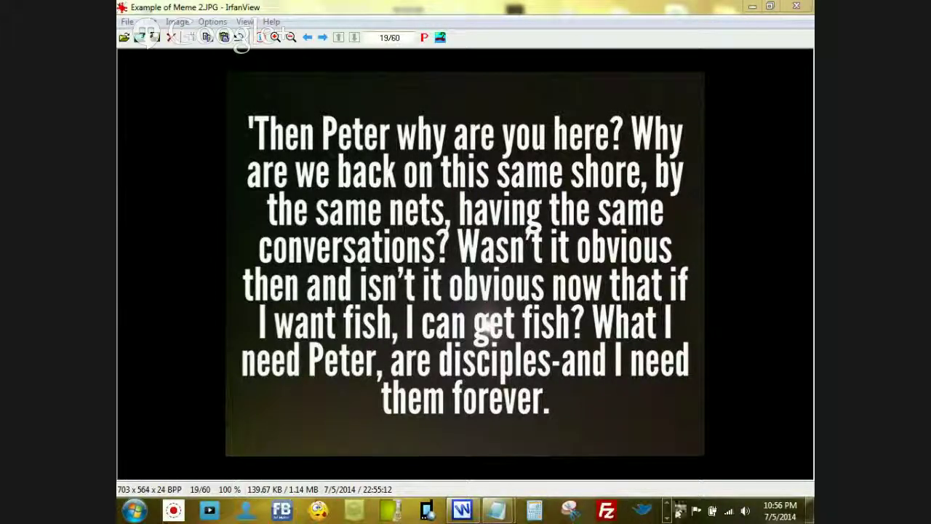
{"action": "left_click", "coordinate": [668, 514]}
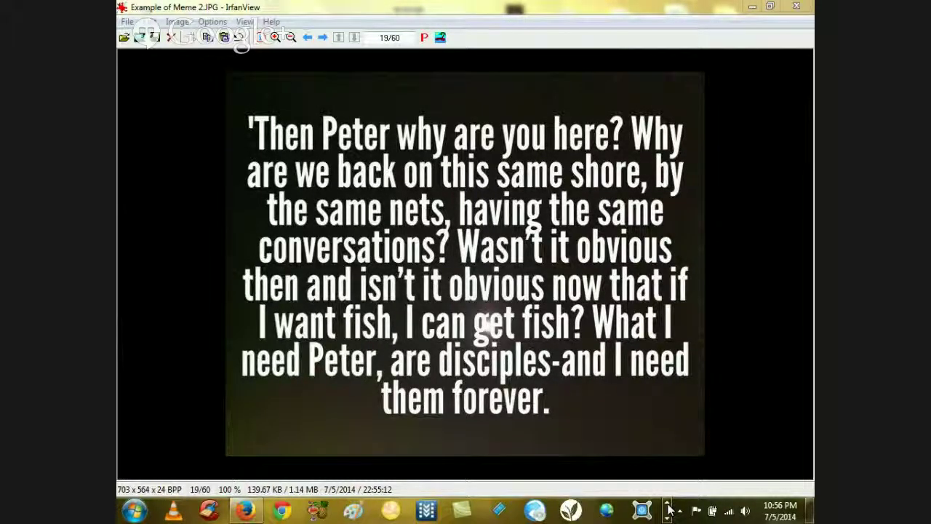